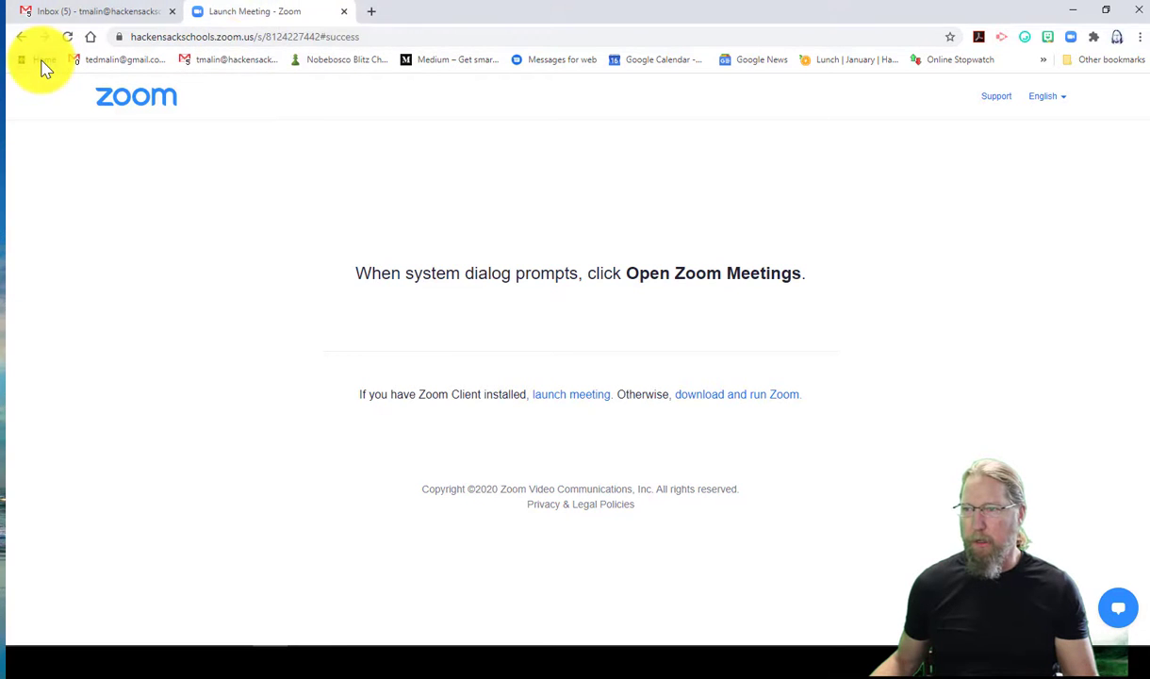
Open the hpsnet.org Home page in a new tab and add that tab to a new tab group.
click(371, 12)
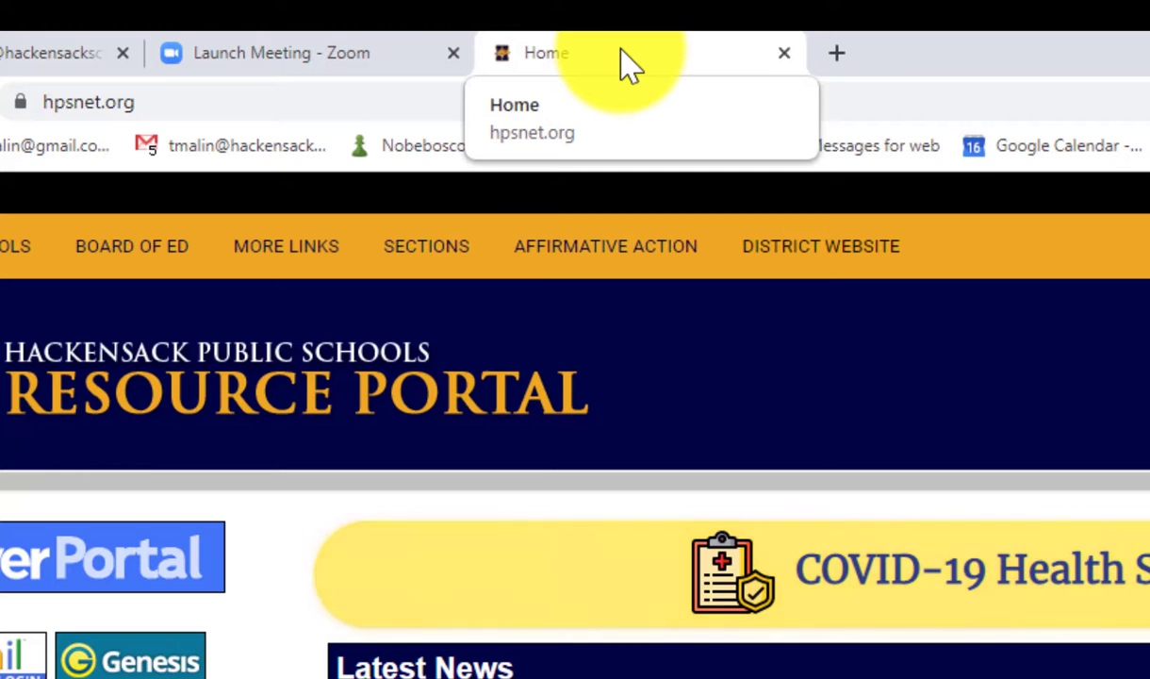
right_click(623, 64)
key(Escape)
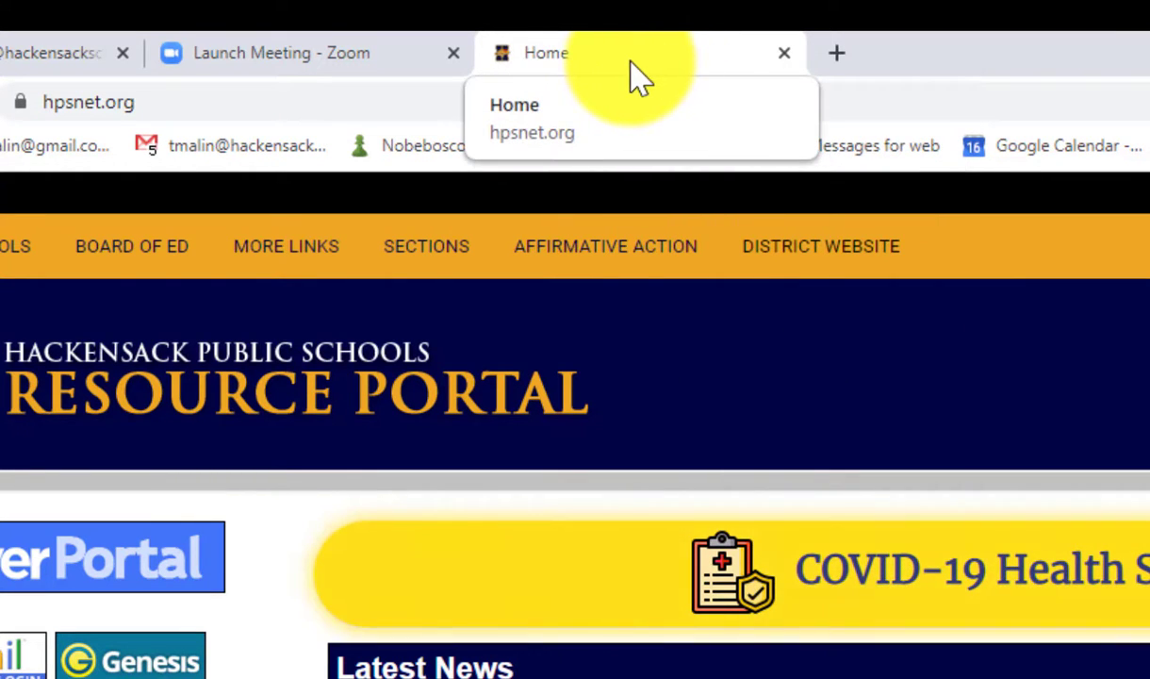
right_click(630, 62)
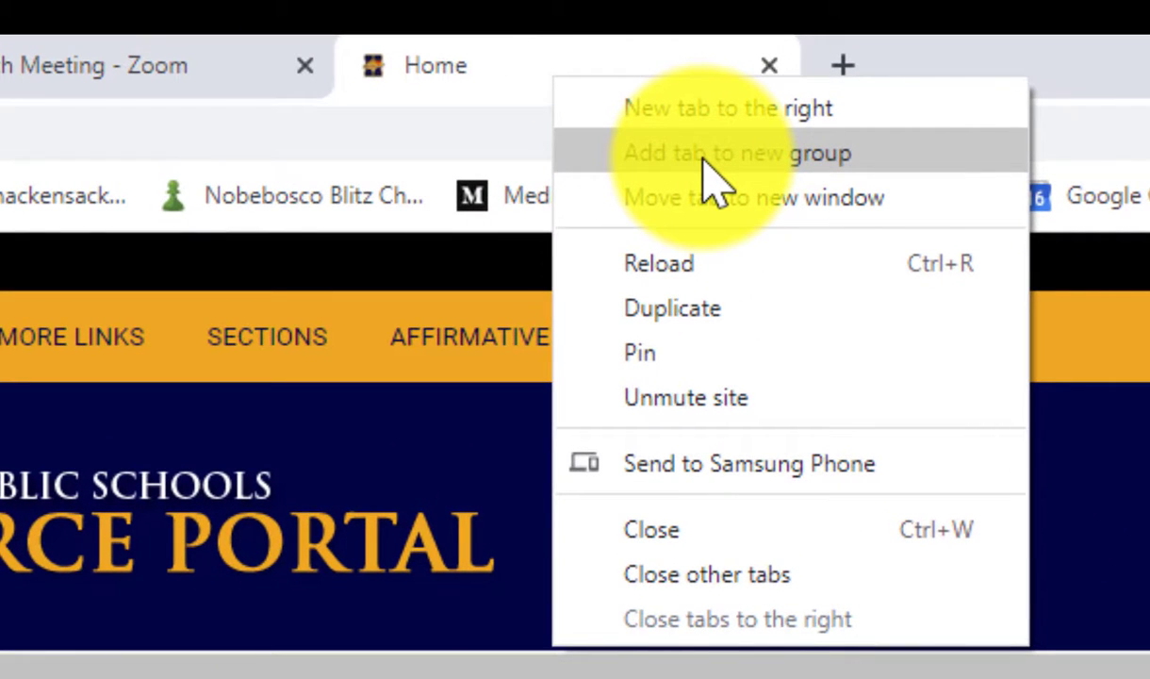
click(709, 179)
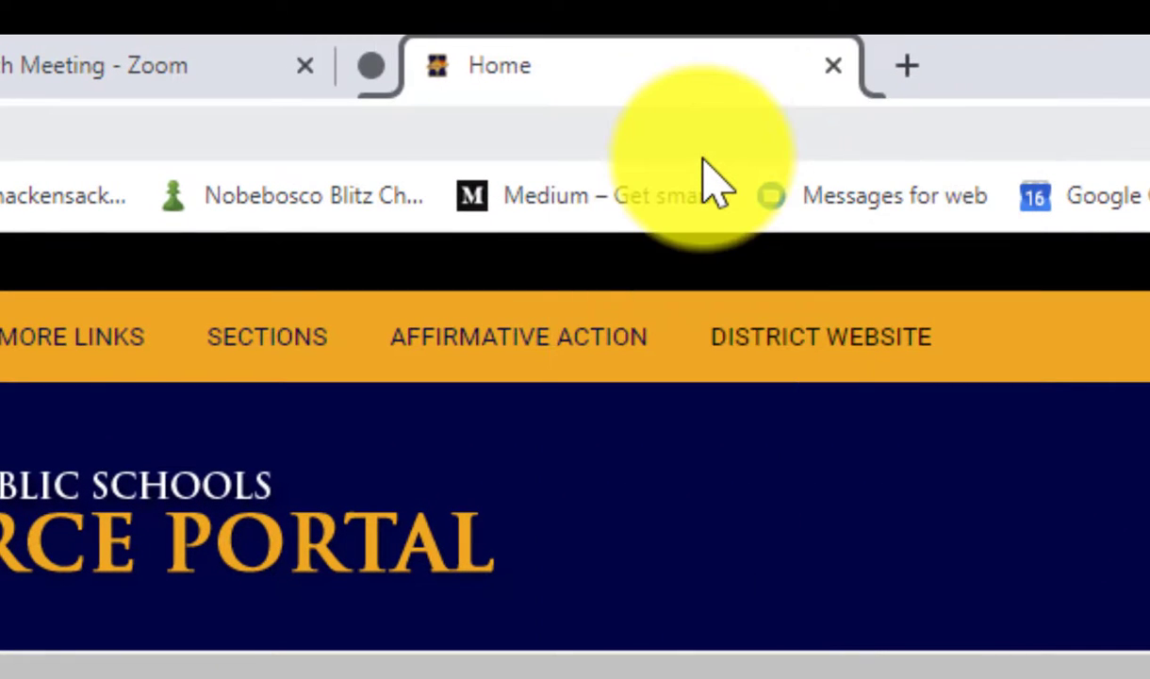
Name the Home tab's group "School Stuff" and color it purple.
click(374, 66)
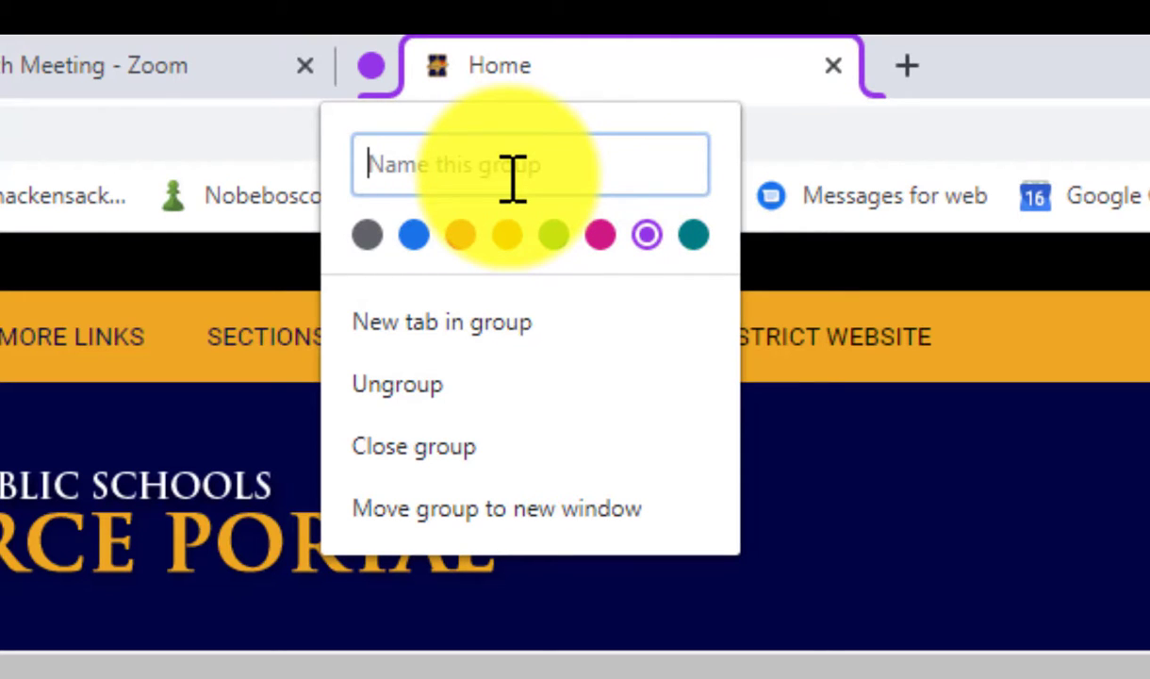
text(School S)
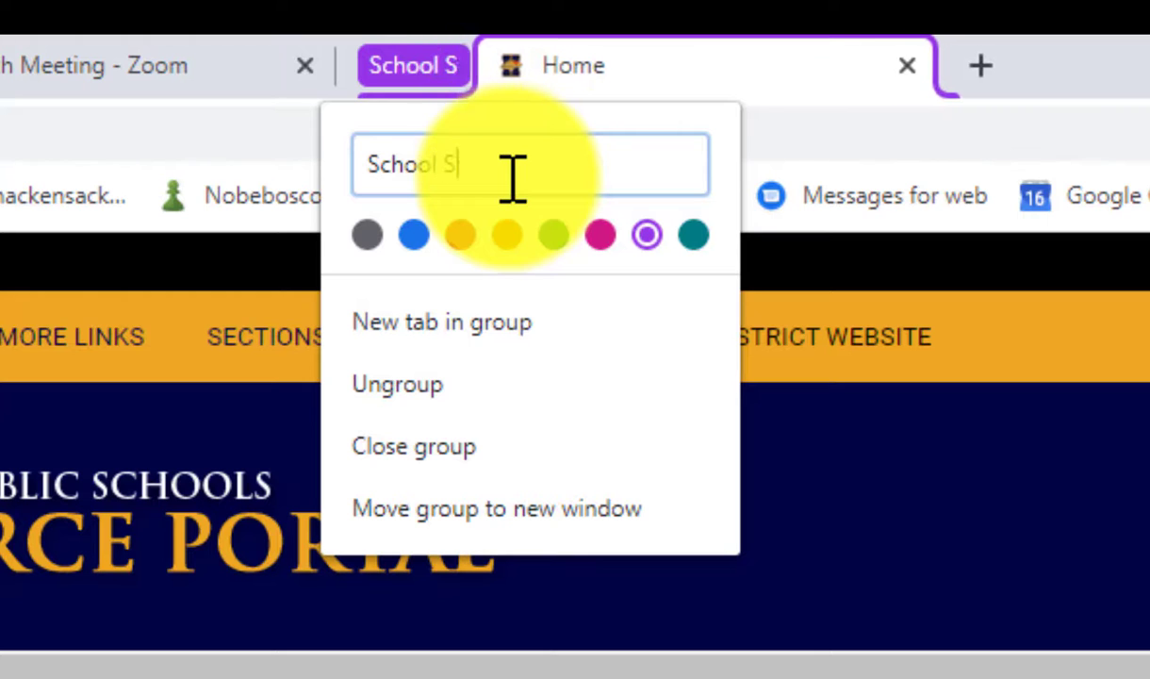
text(tuff)
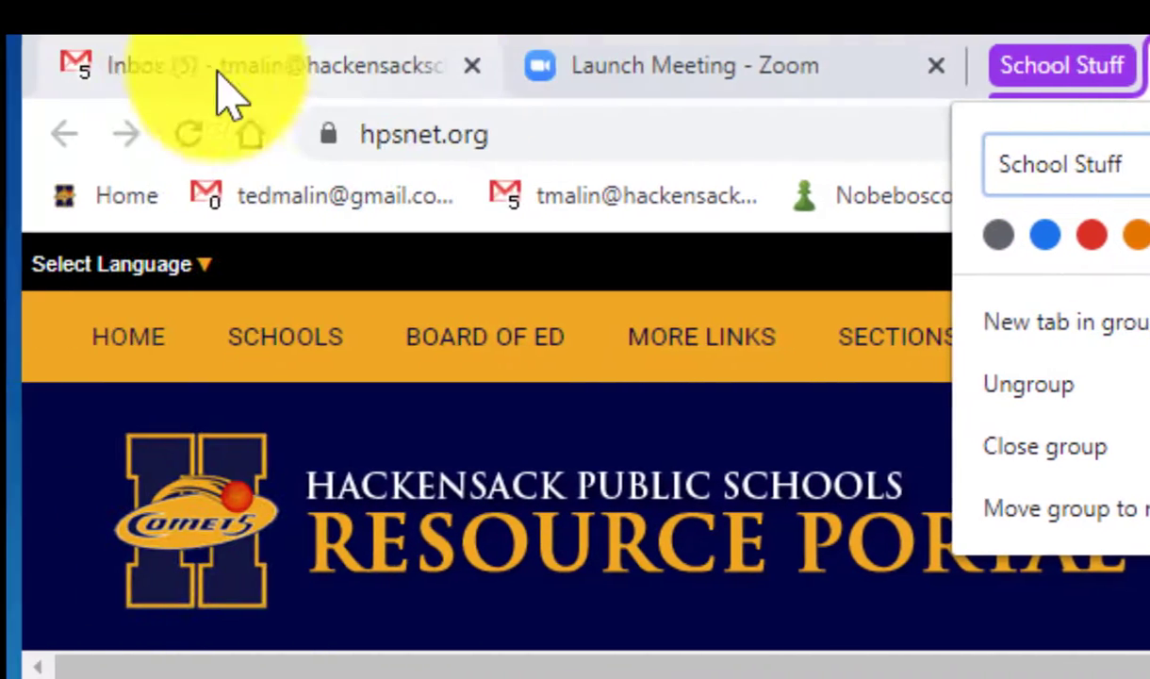
Add the school Gmail inbox tab to the School Stuff group.
click(221, 74)
right_click(272, 64)
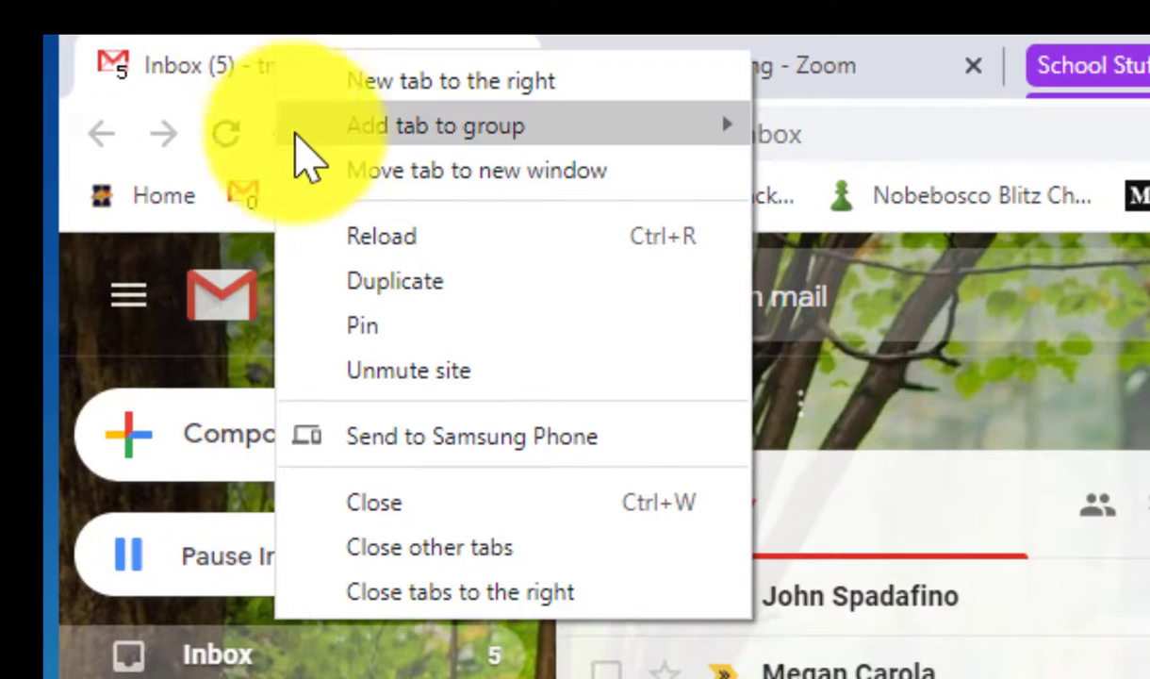
mouse_move(415, 143)
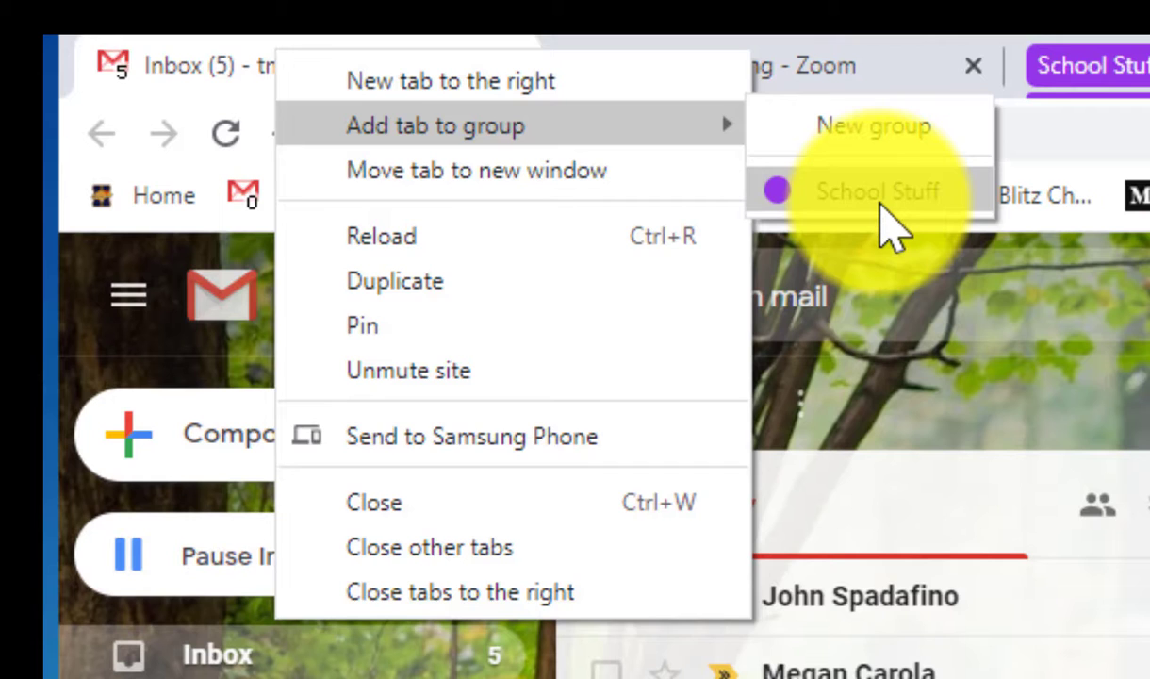
click(878, 199)
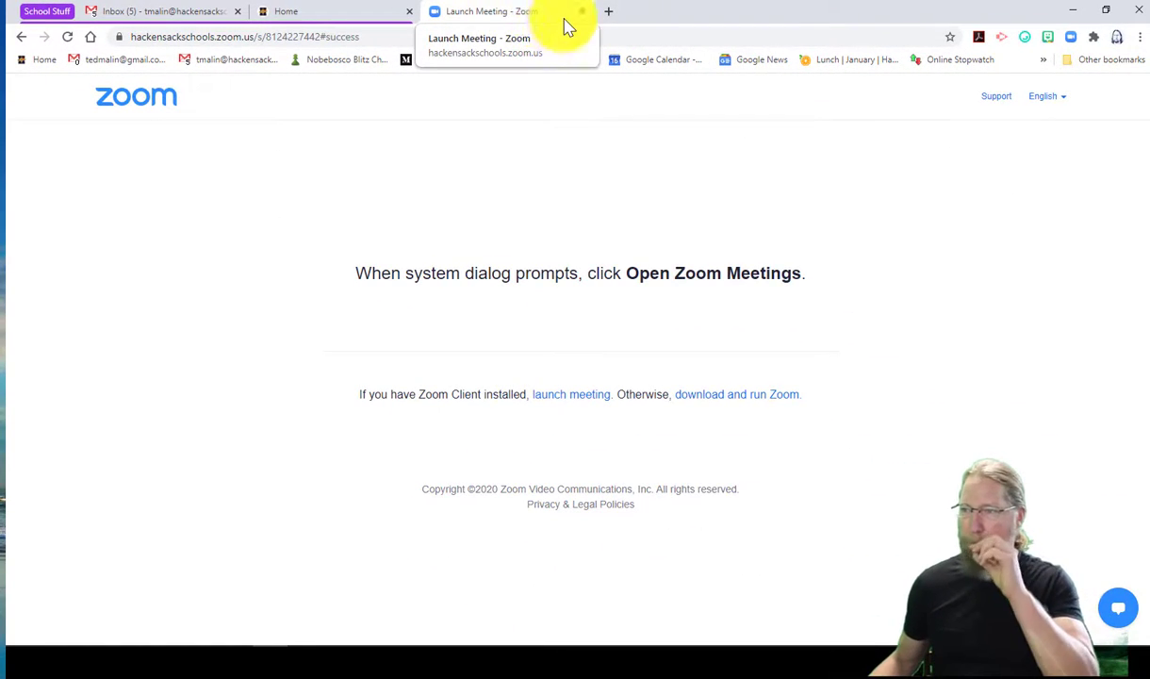
Put the Launch Meeting - Zoom tab in a new group named "Zoom" and color it blue.
right_click(512, 17)
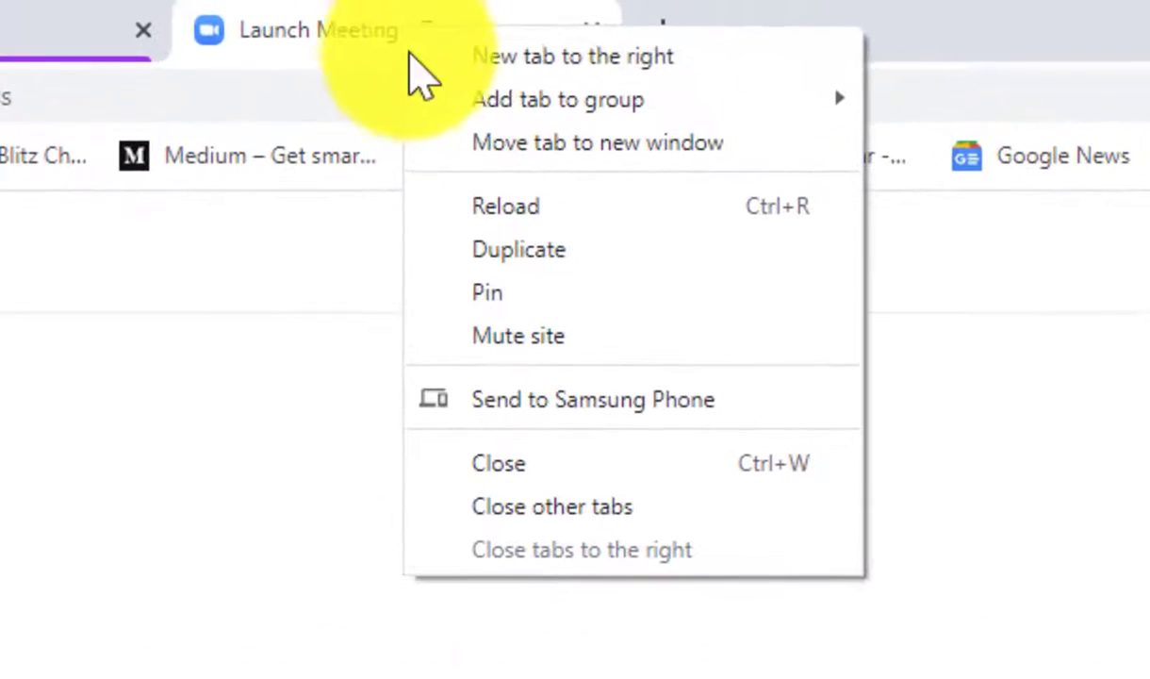
mouse_move(467, 111)
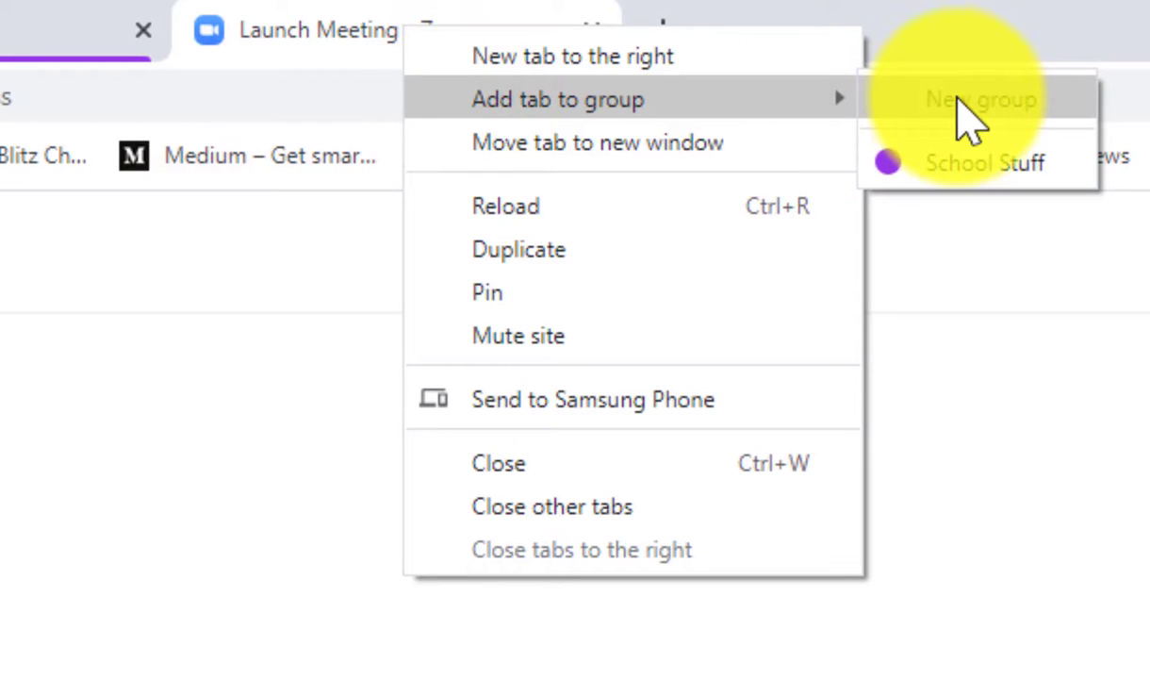
click(965, 122)
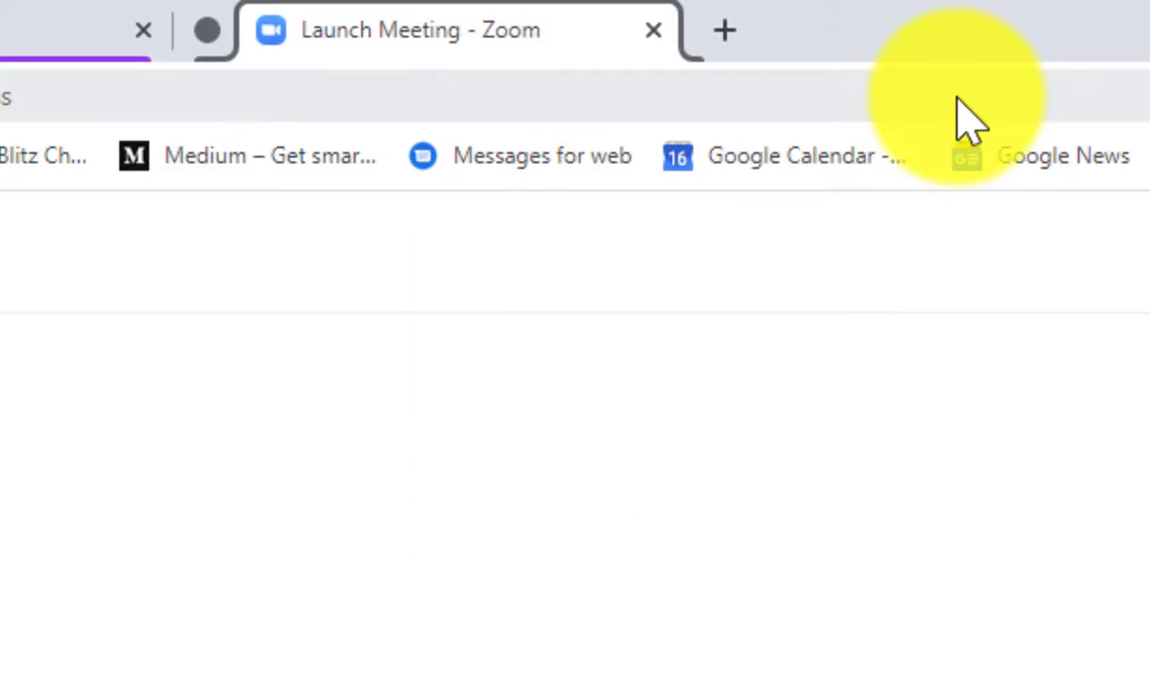
click(206, 34)
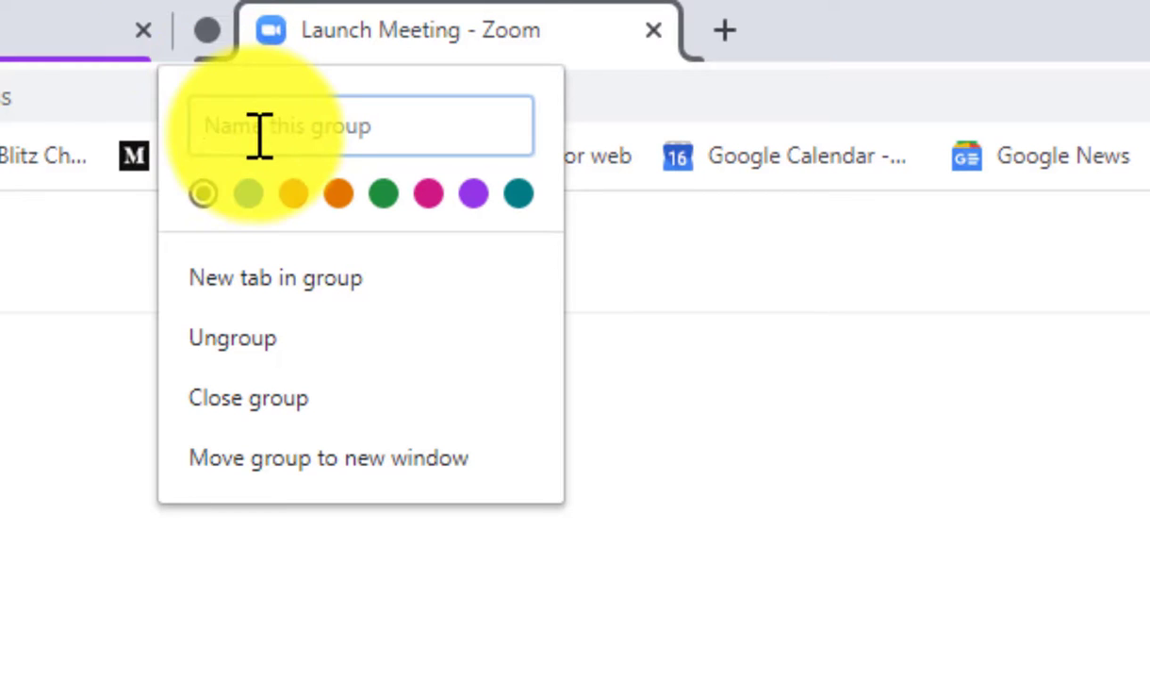
text(Zoom)
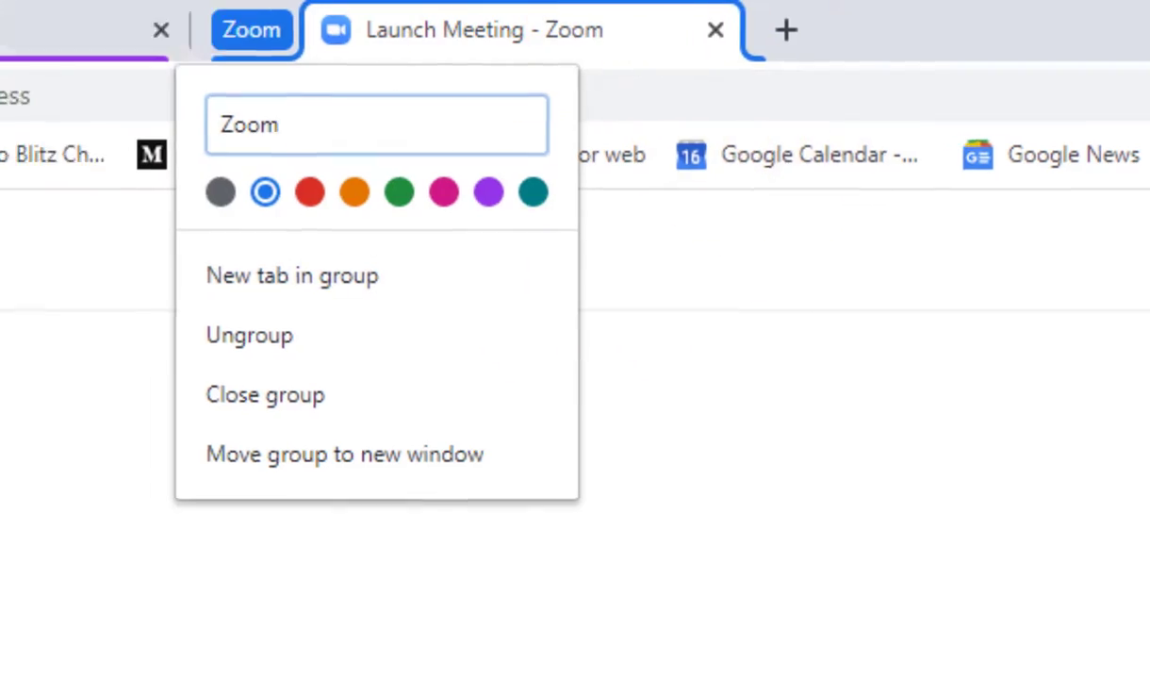
Open Google Drive in its own tab from the school Gmail inbox.
click(7, 34)
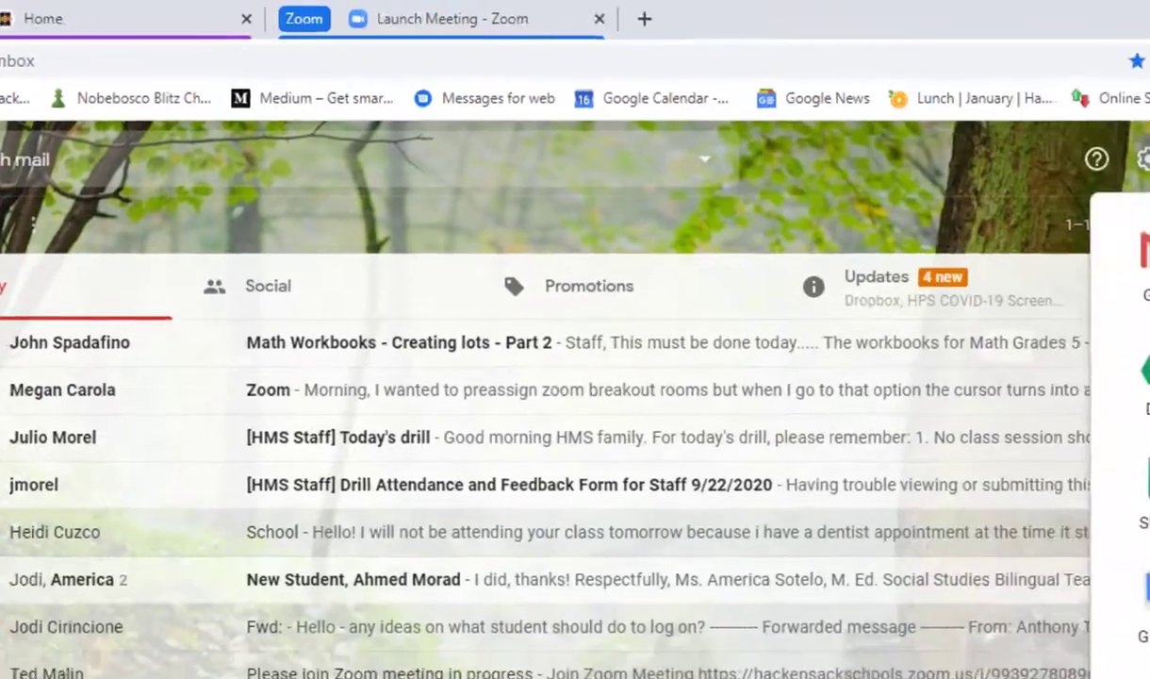
click(965, 142)
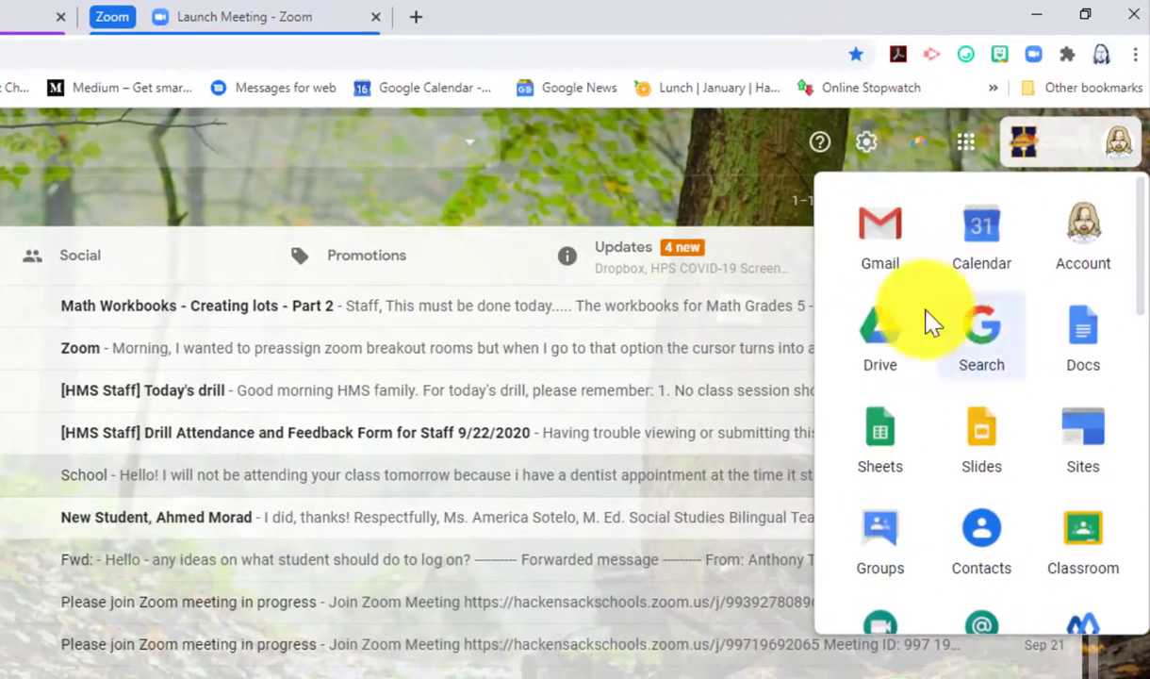
click(872, 345)
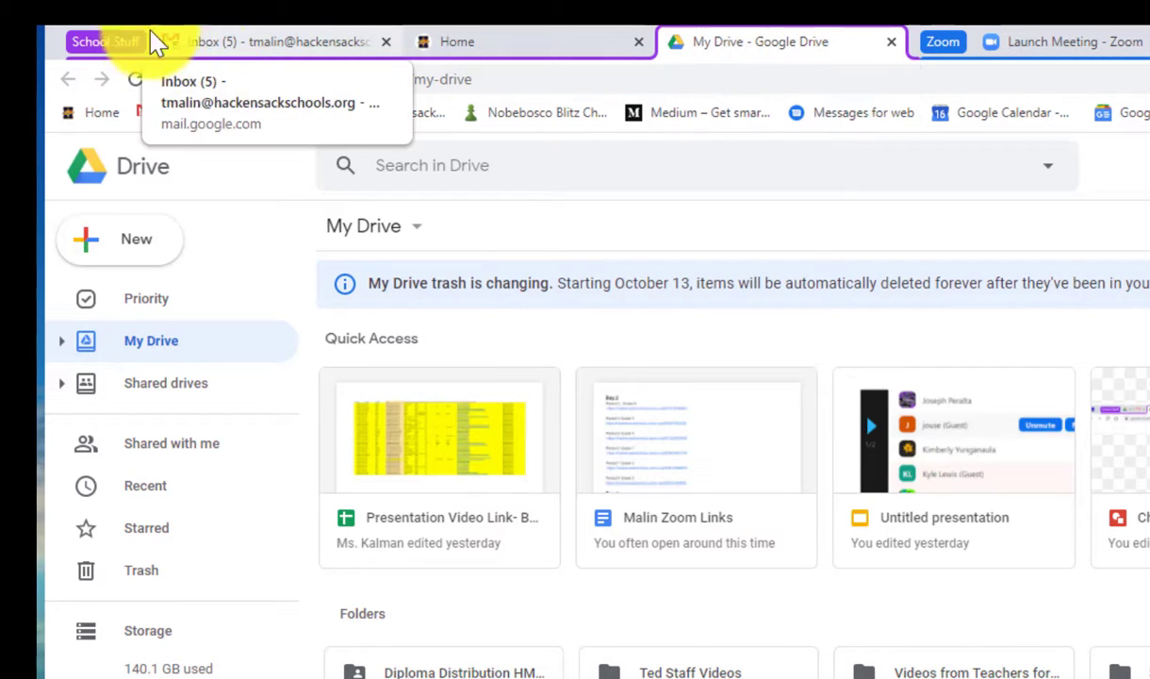
Open the Zoom Links document from Drive's Quick Access and look through its meeting links.
click(696, 451)
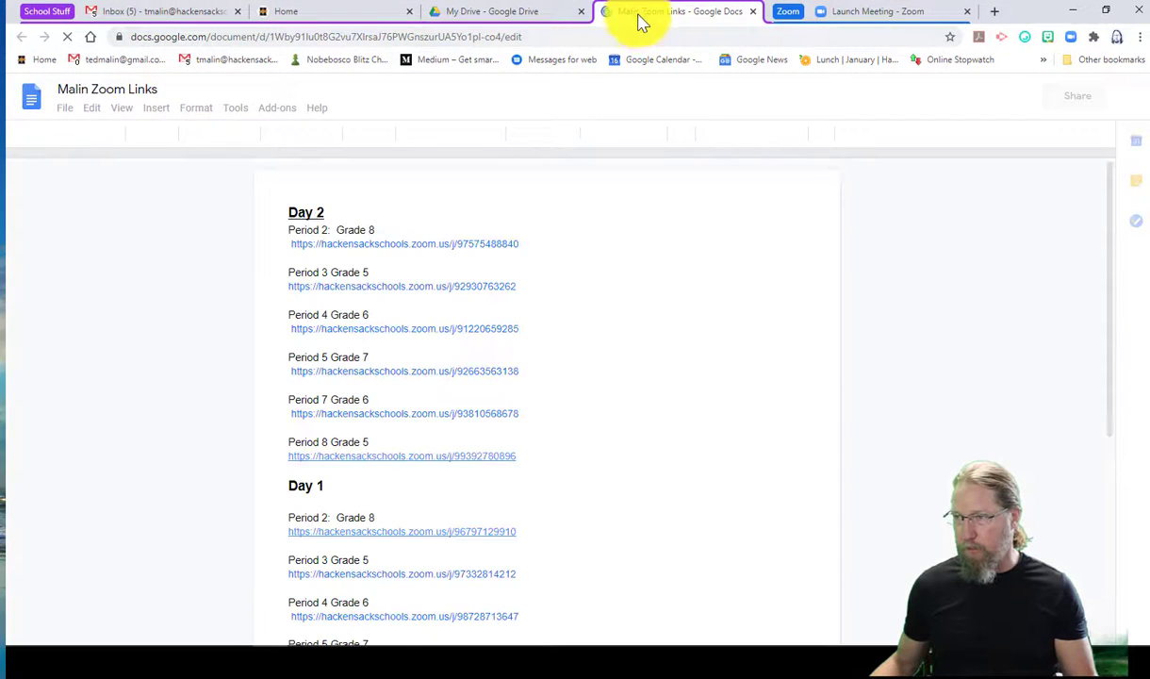
scroll(356, 566, down, 5)
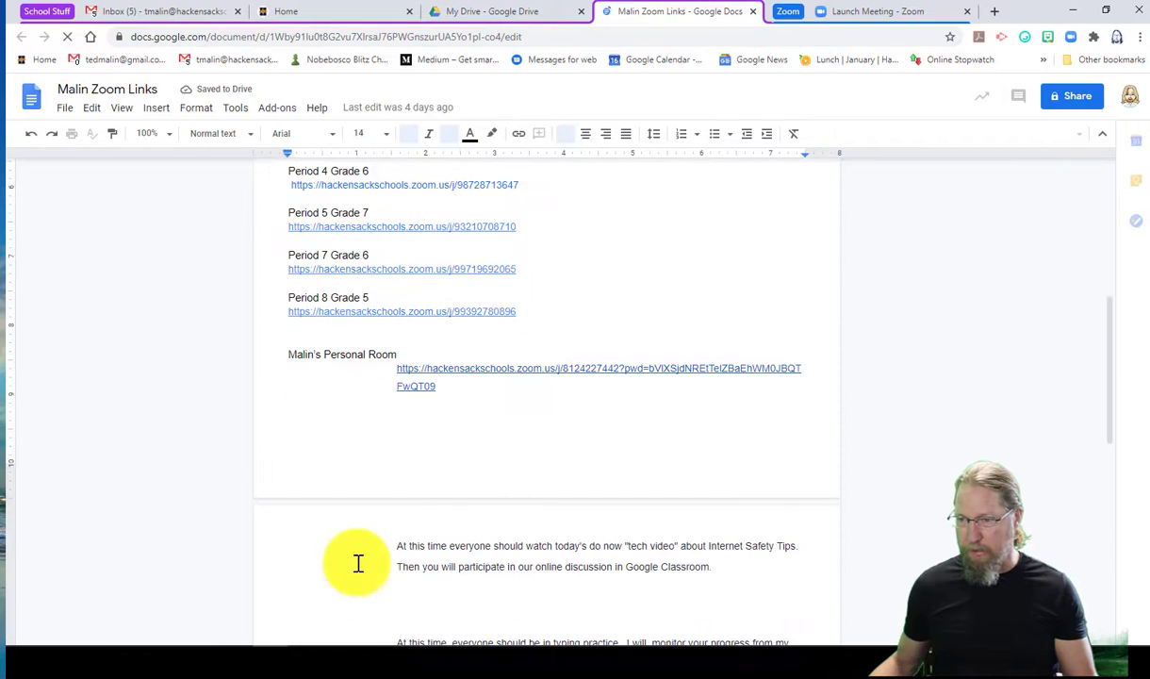
scroll(404, 442, up, 3)
scroll(405, 442, up, 3)
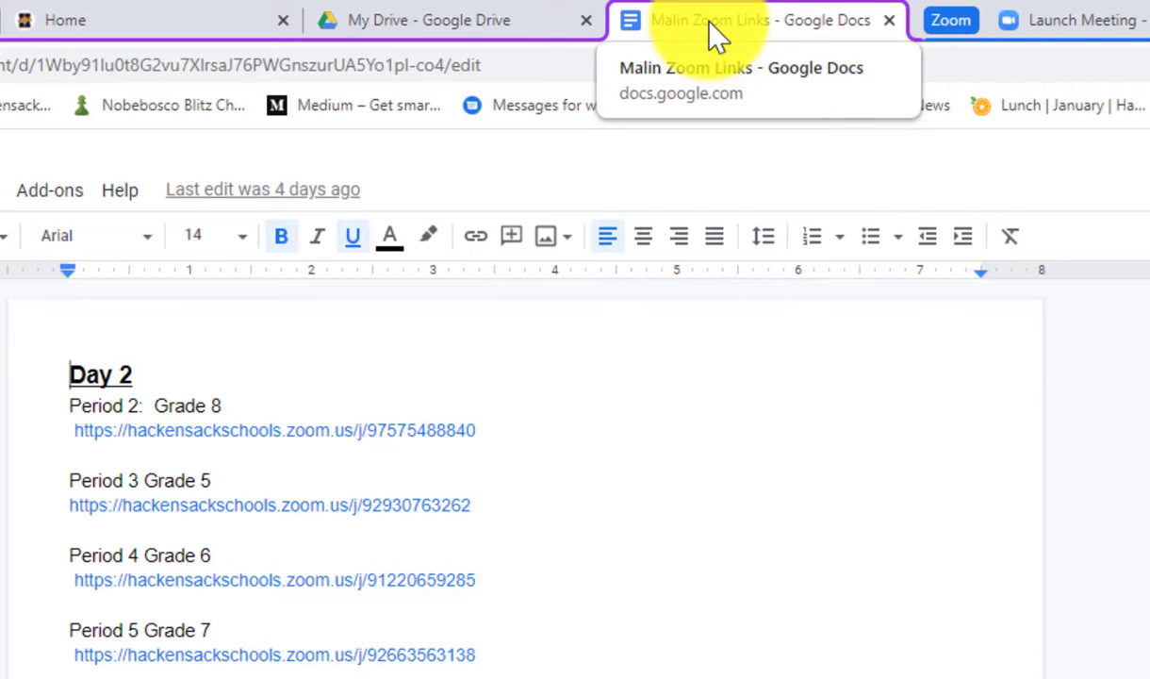
Move the Zoom Links document tab from the School Stuff group to the Zoom group.
right_click(688, 27)
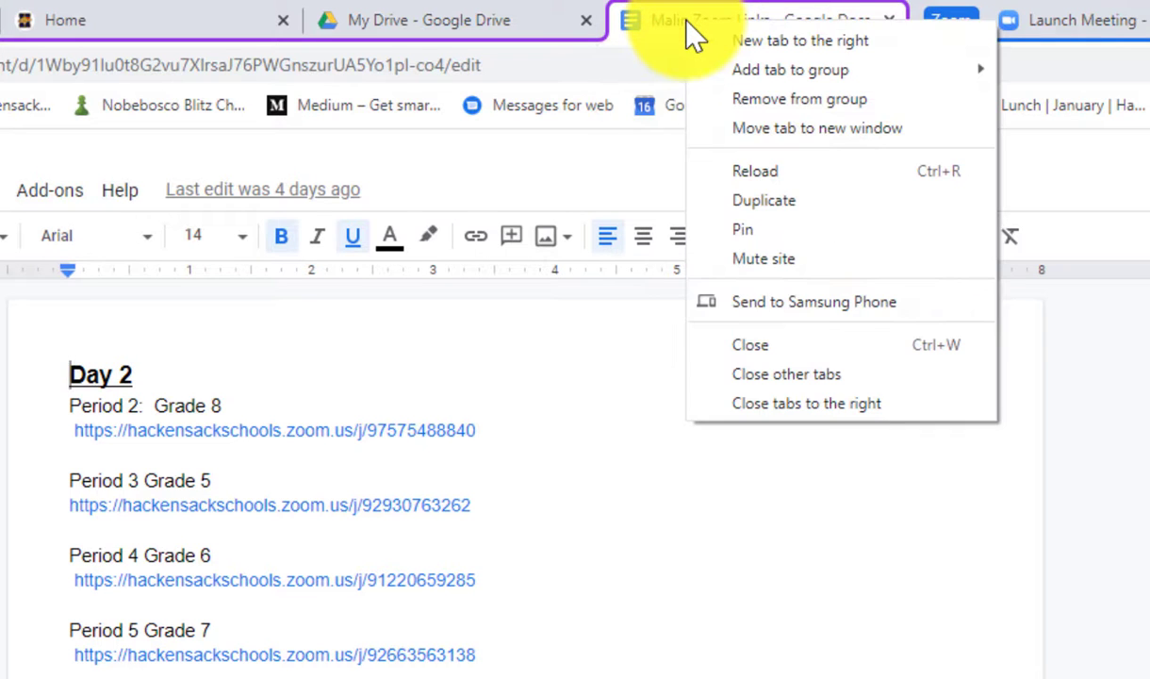
mouse_move(740, 76)
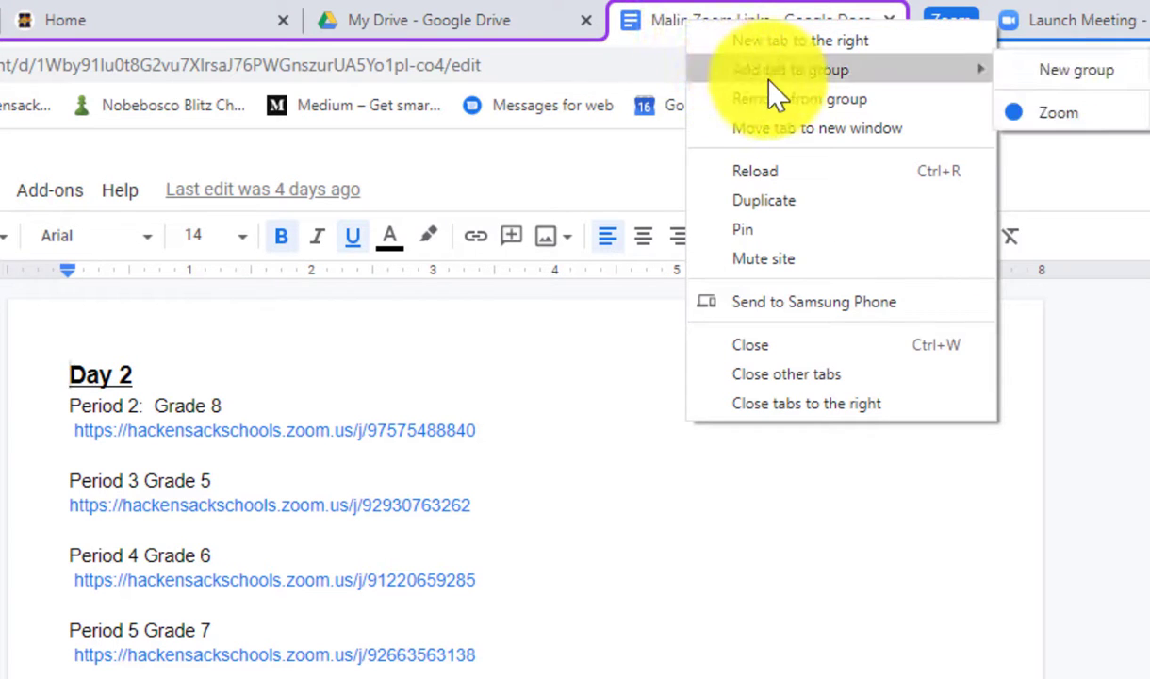
click(1048, 115)
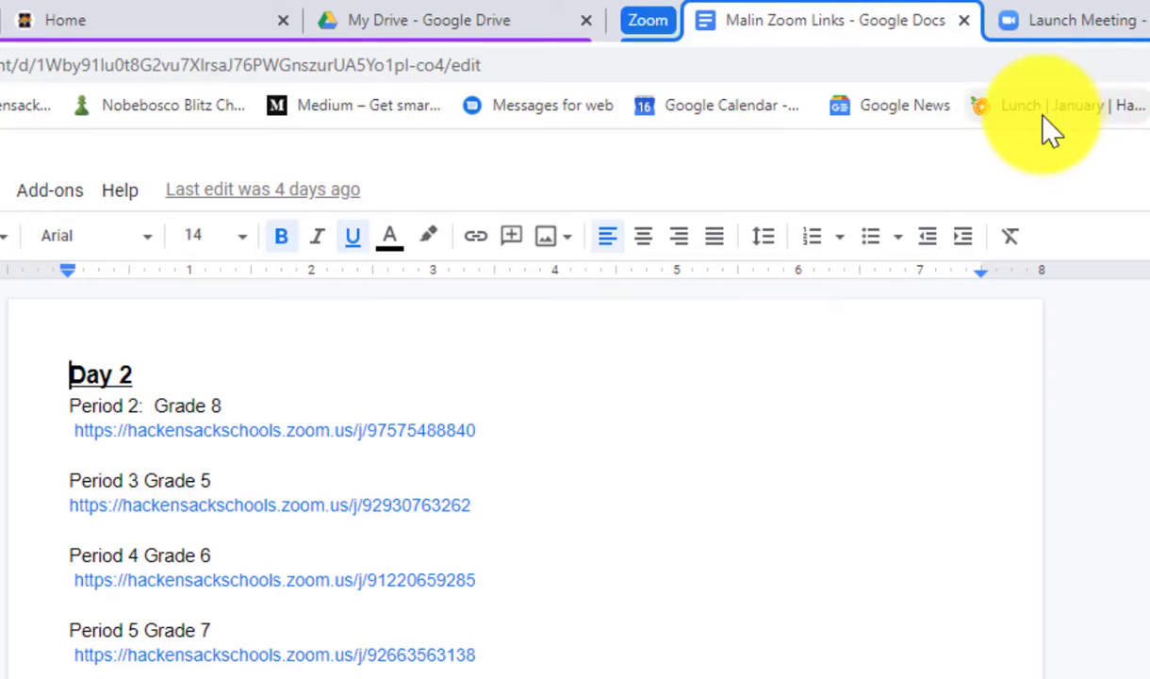
Return to the school Gmail inbox and open the default personal account's inbox in a separate tab.
click(49, 36)
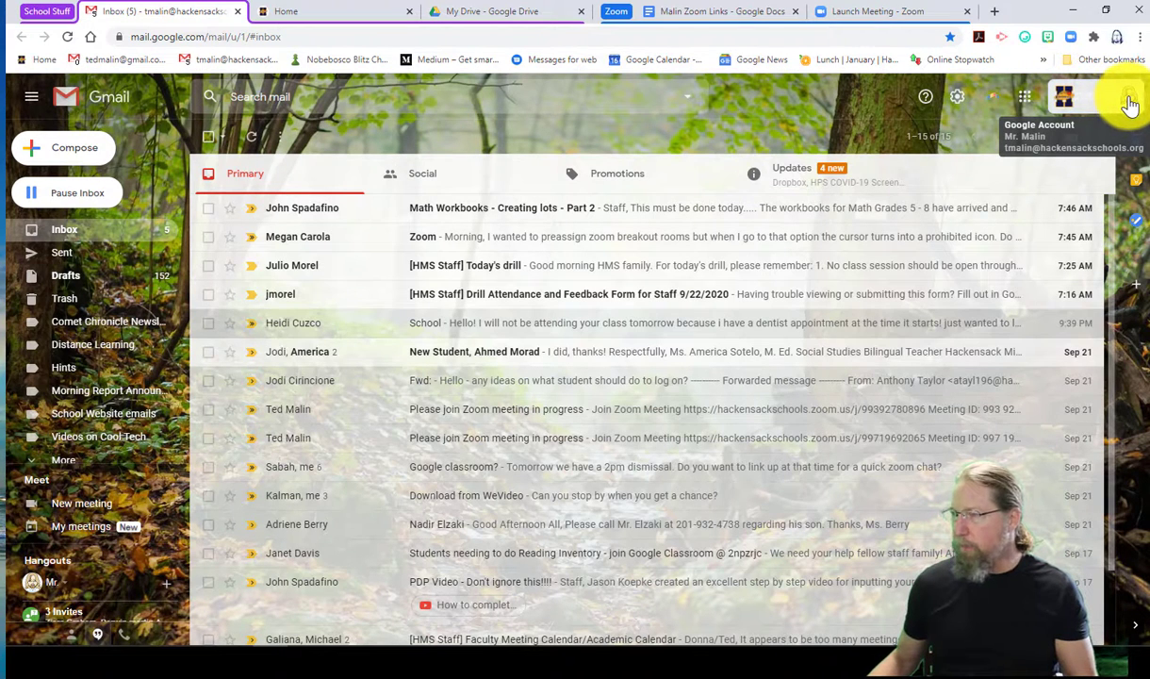
click(1129, 102)
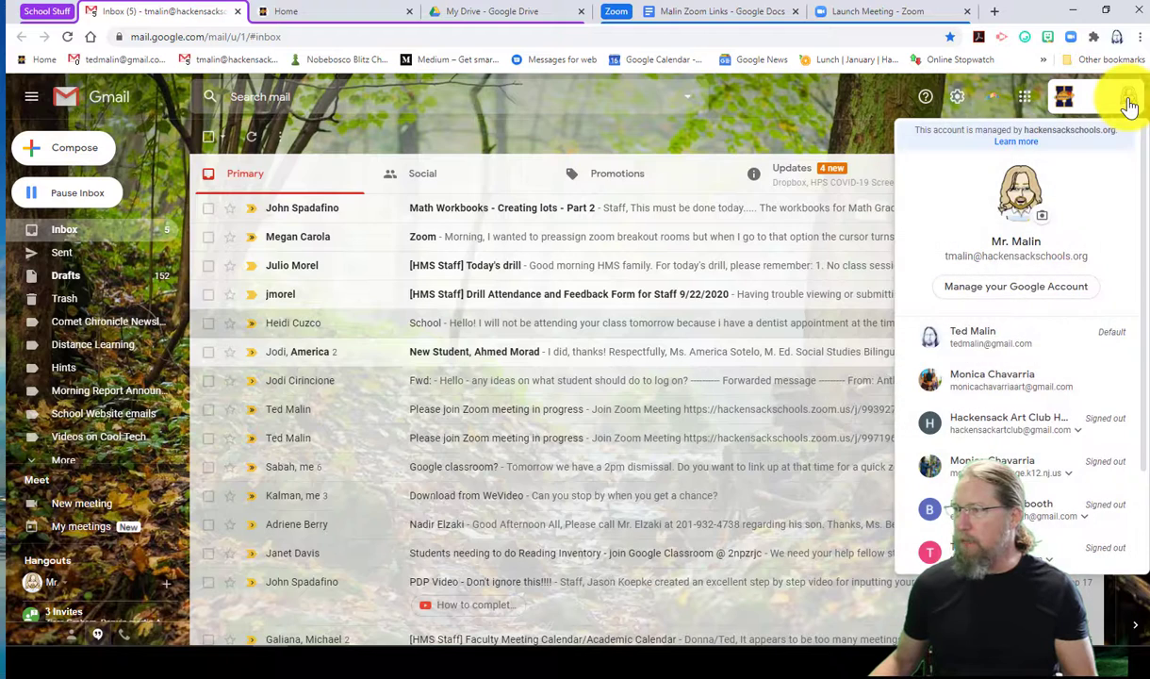
click(980, 349)
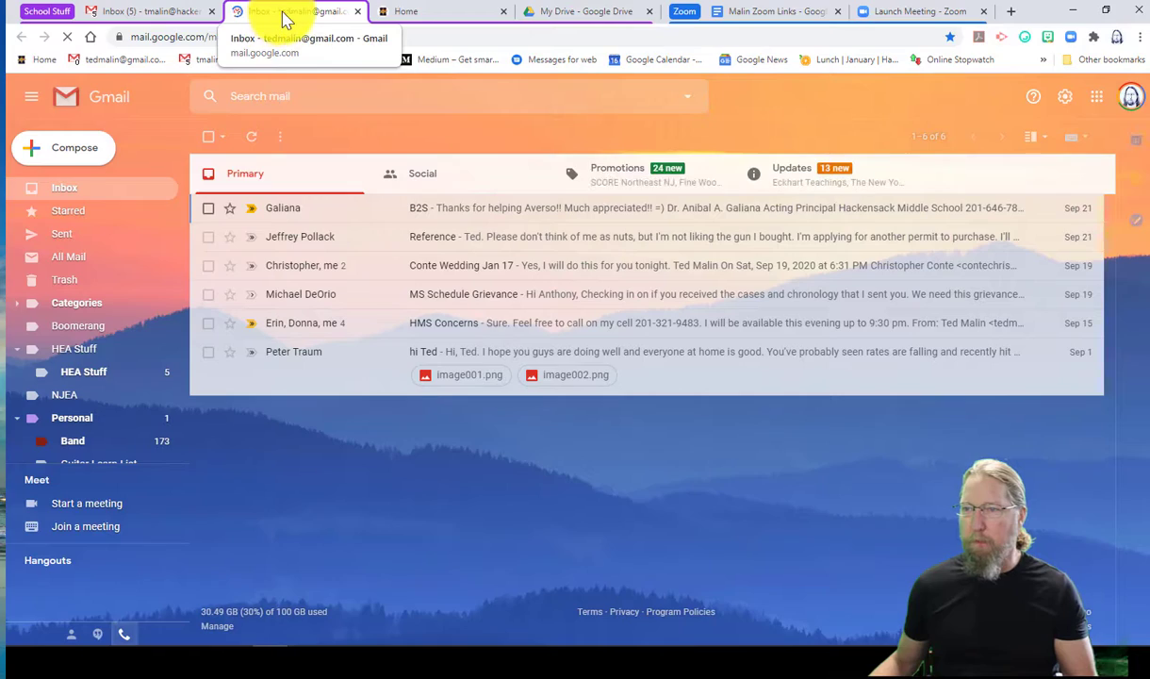
Move the personal Gmail inbox tab to a new group named "Personal Accounts" and color it red.
right_click(282, 19)
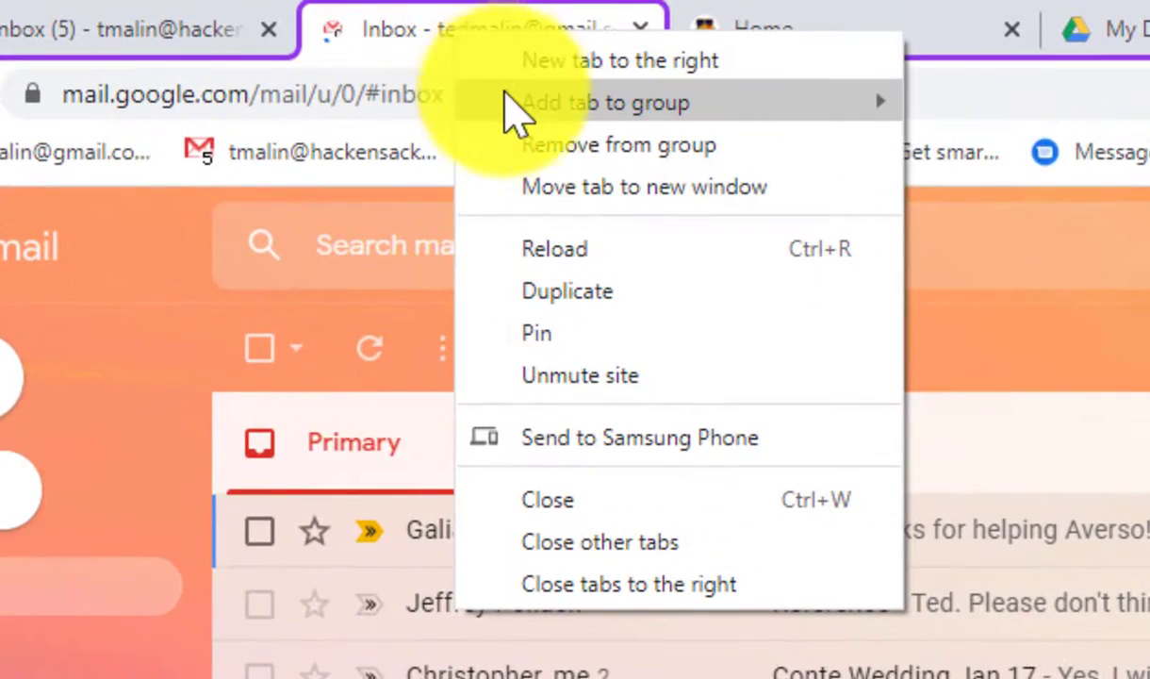
mouse_move(400, 66)
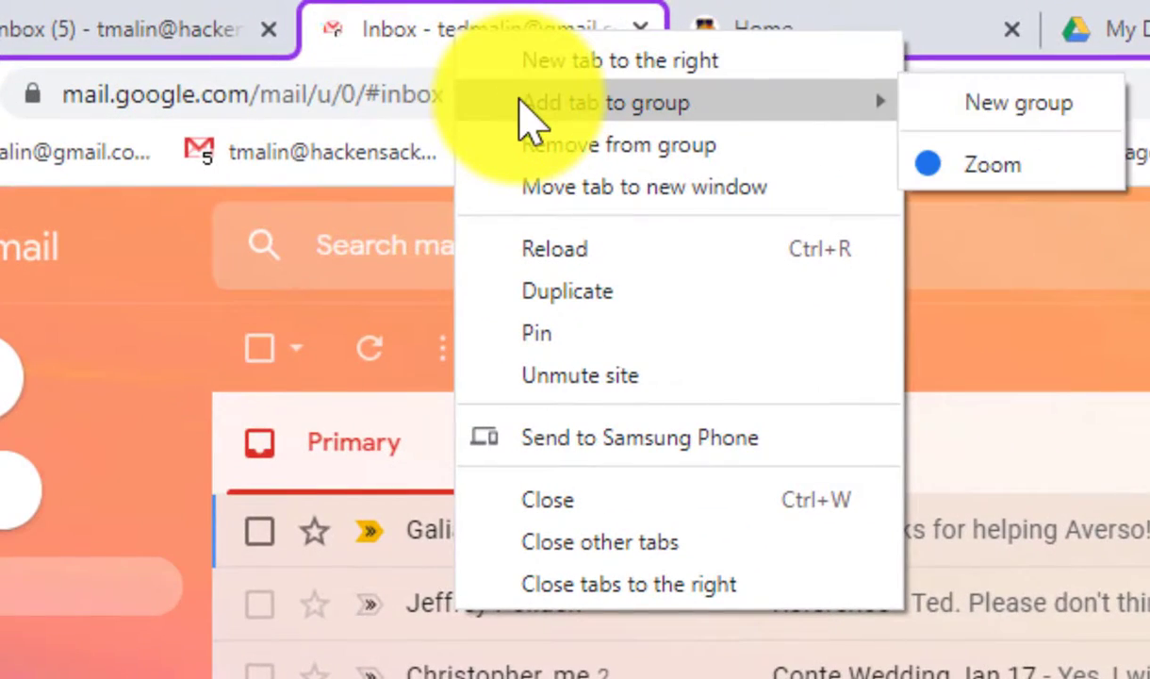
click(986, 102)
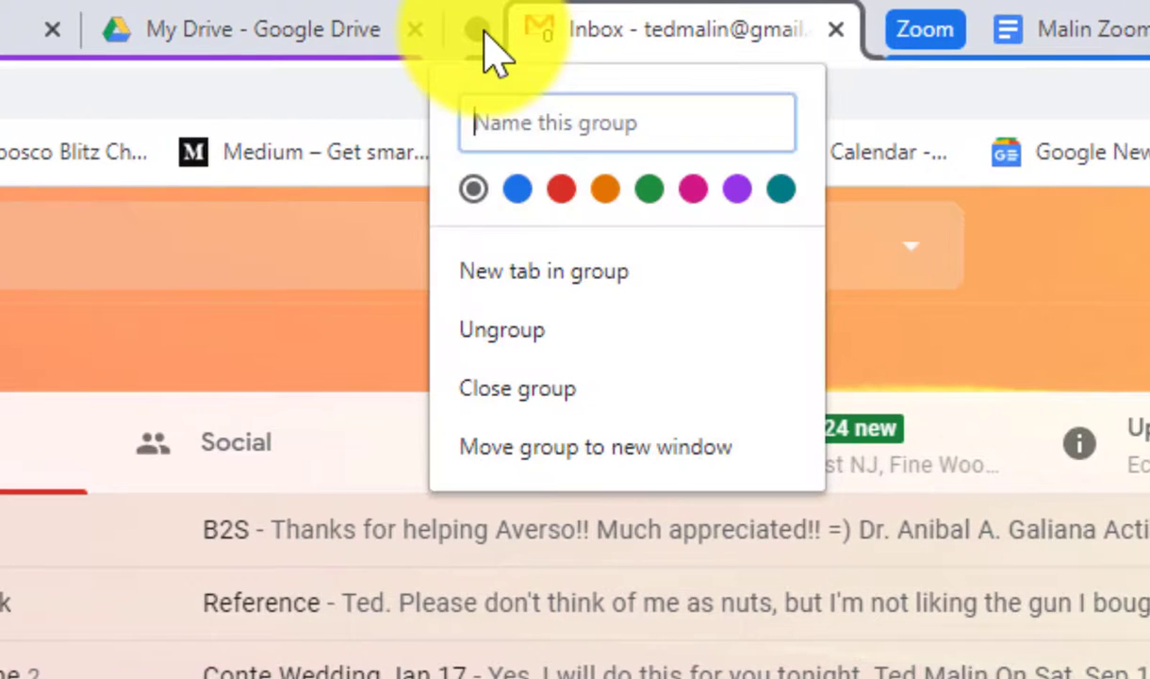
text(Personal Ac)
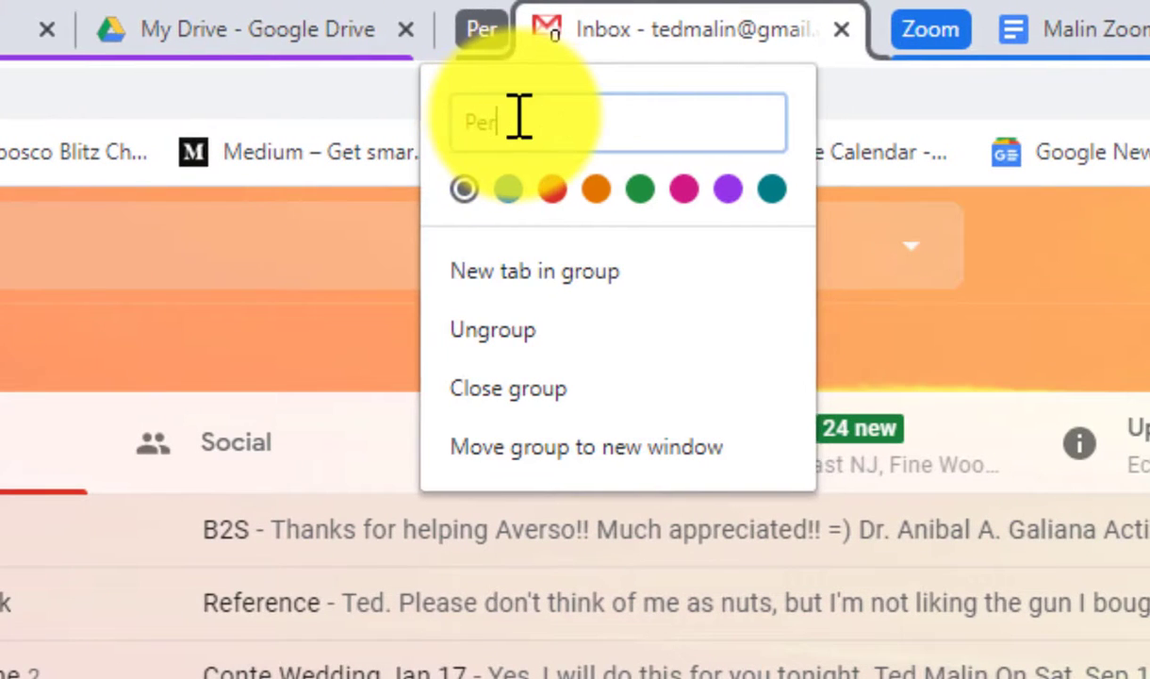
text(counts)
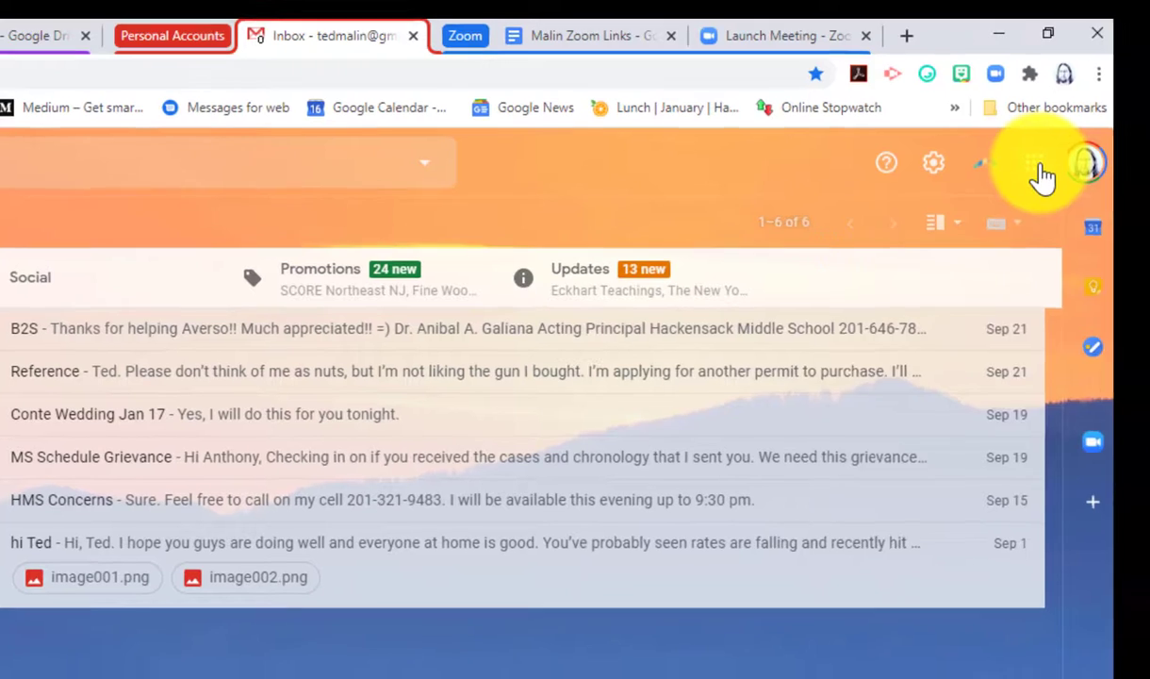
Open Google Calendar from the personal Gmail inbox, and open a blank tab after the existing groups.
click(1030, 170)
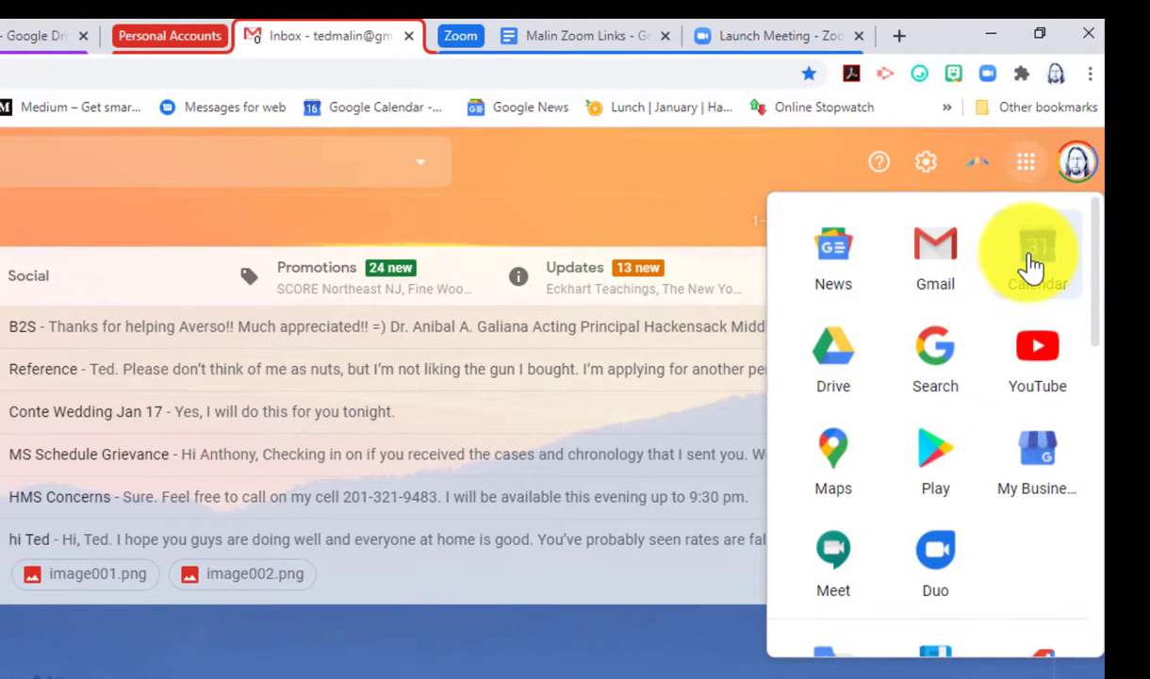
click(1032, 266)
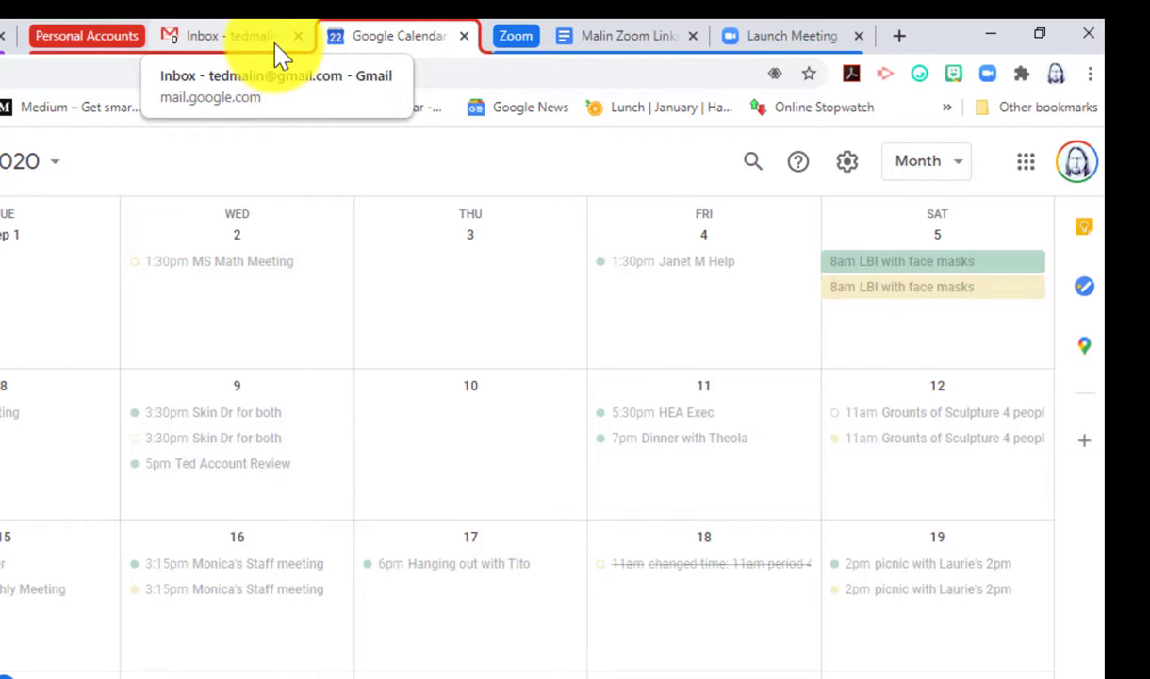
click(898, 39)
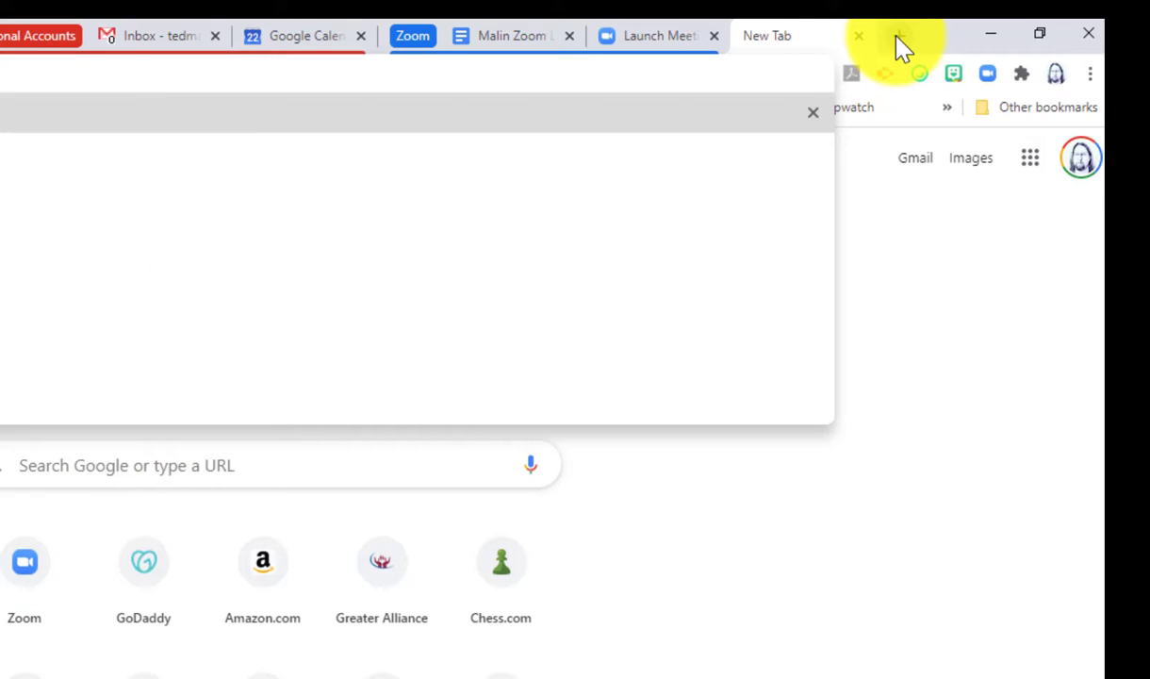
Load Edpuzzle in the blank tab and add that tab to a new tab group.
key(Return)
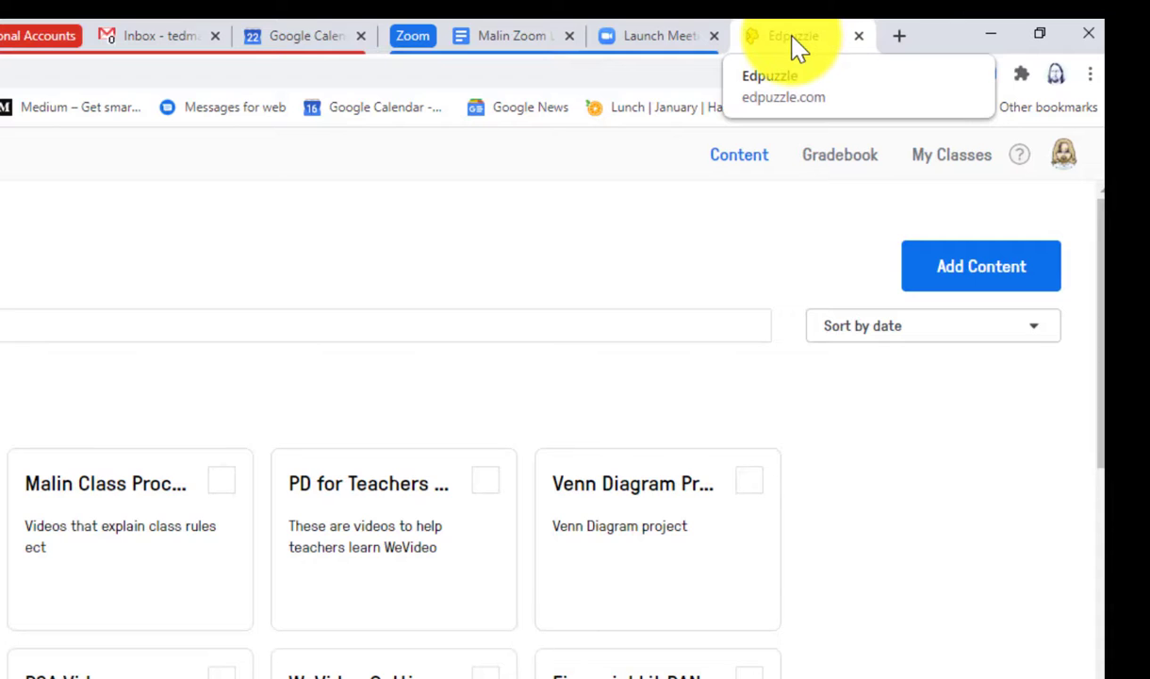
right_click(797, 47)
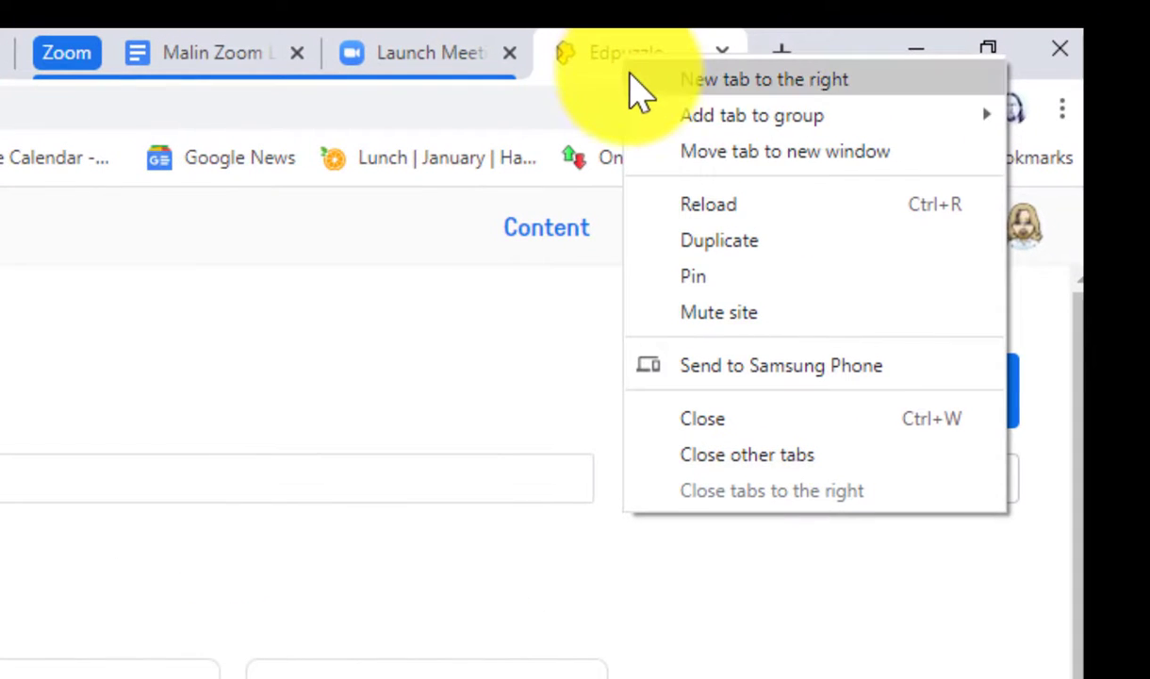
mouse_move(661, 124)
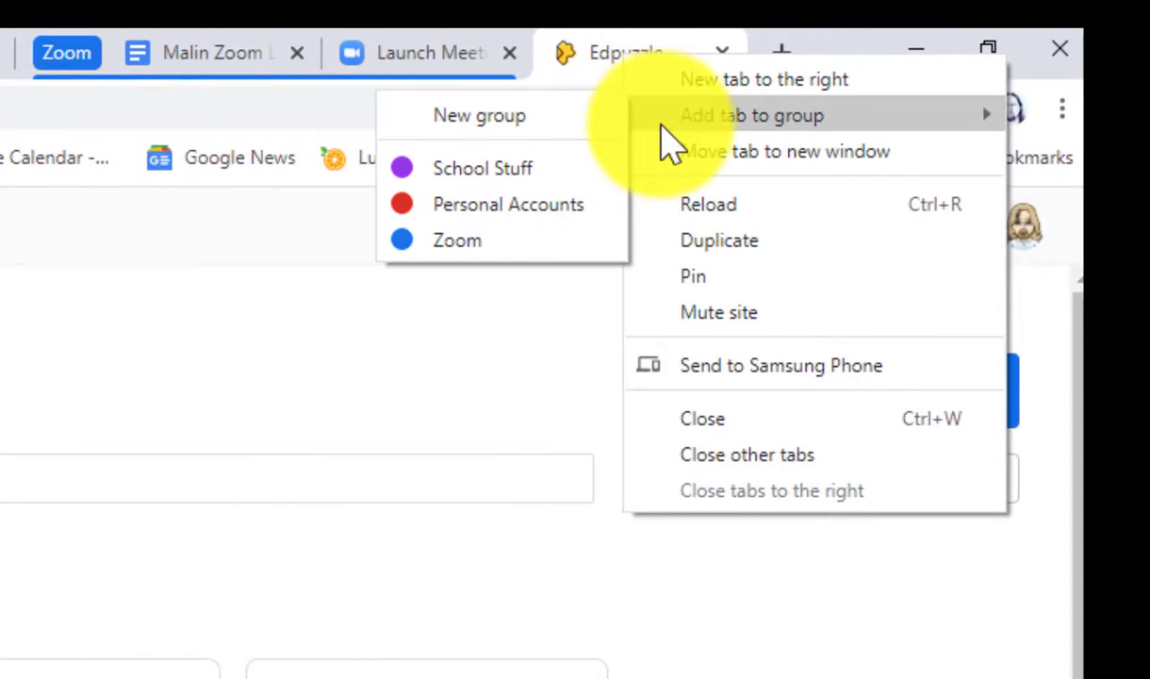
click(492, 119)
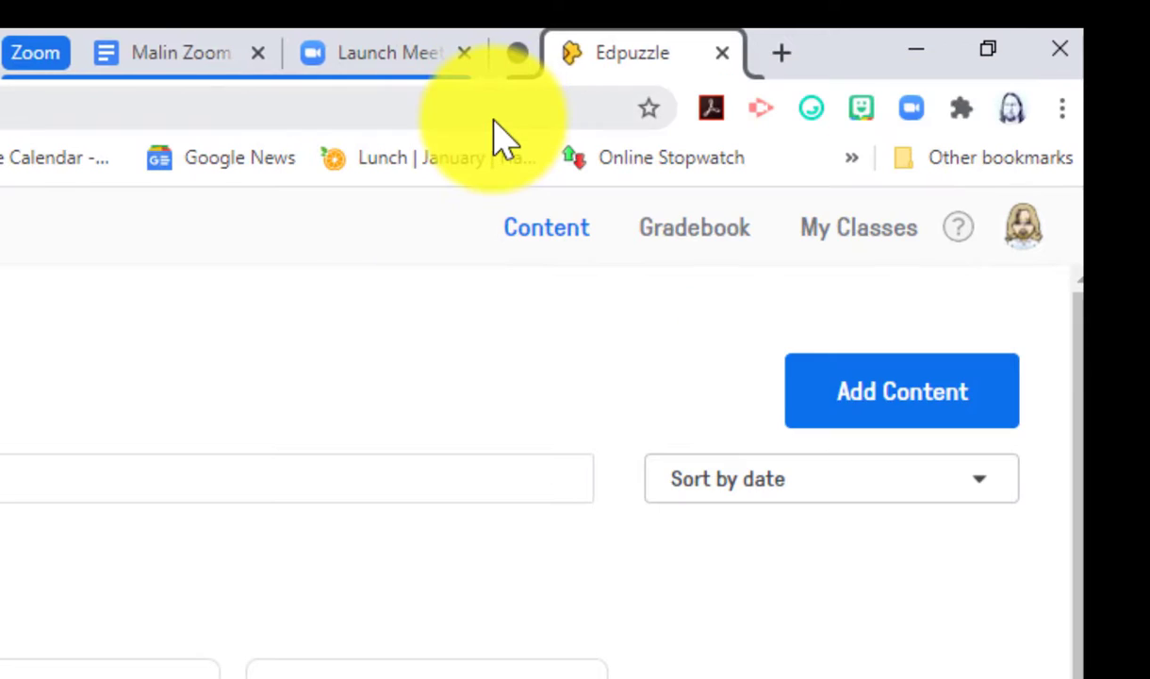
Name the Edpuzzle tab's new group "EdPuzzle" and color it orange.
click(521, 56)
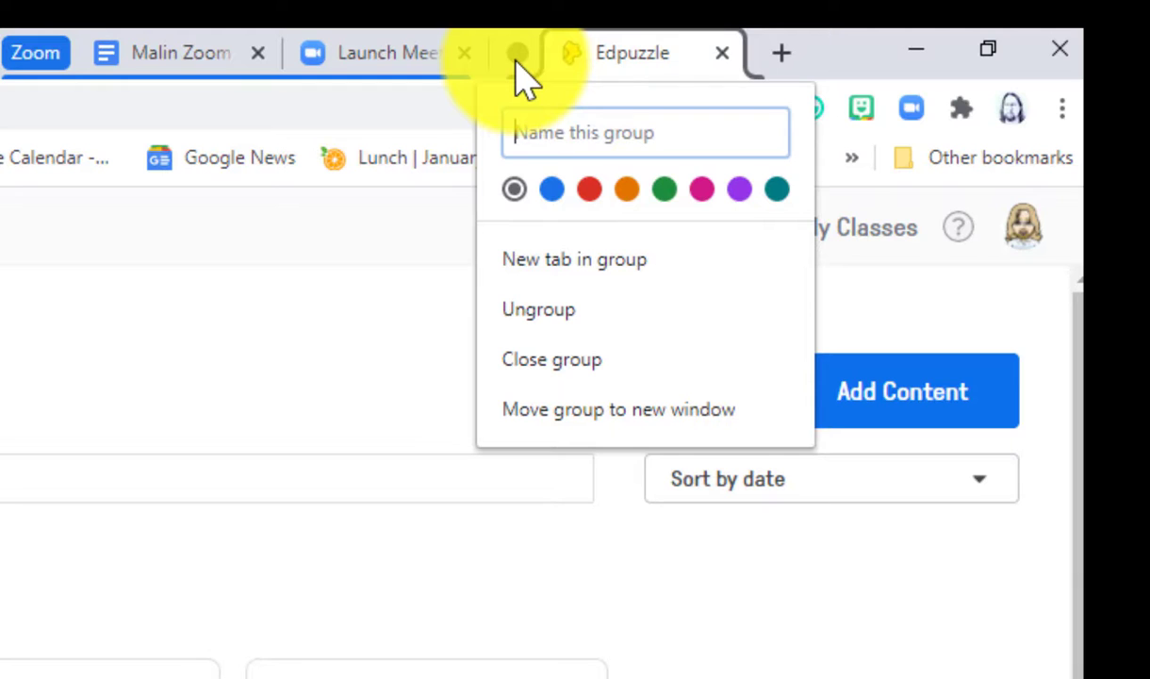
text(Edpu)
key(BackSpace)
key(BackSpace)
text(Puzzle)
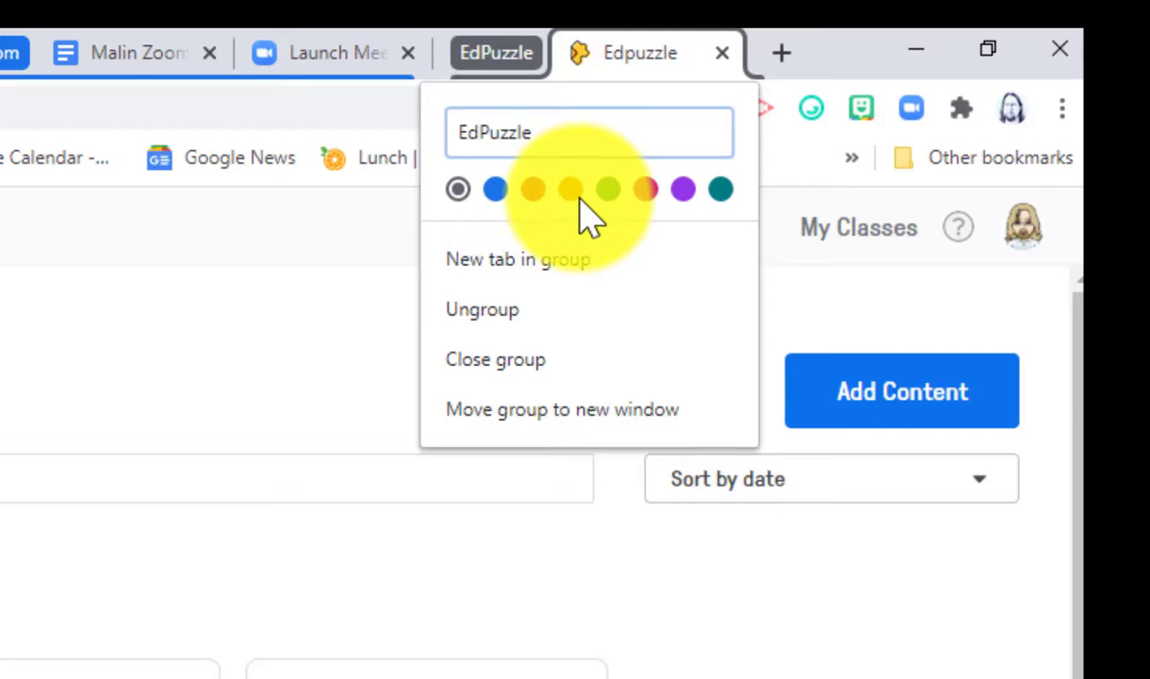
click(575, 193)
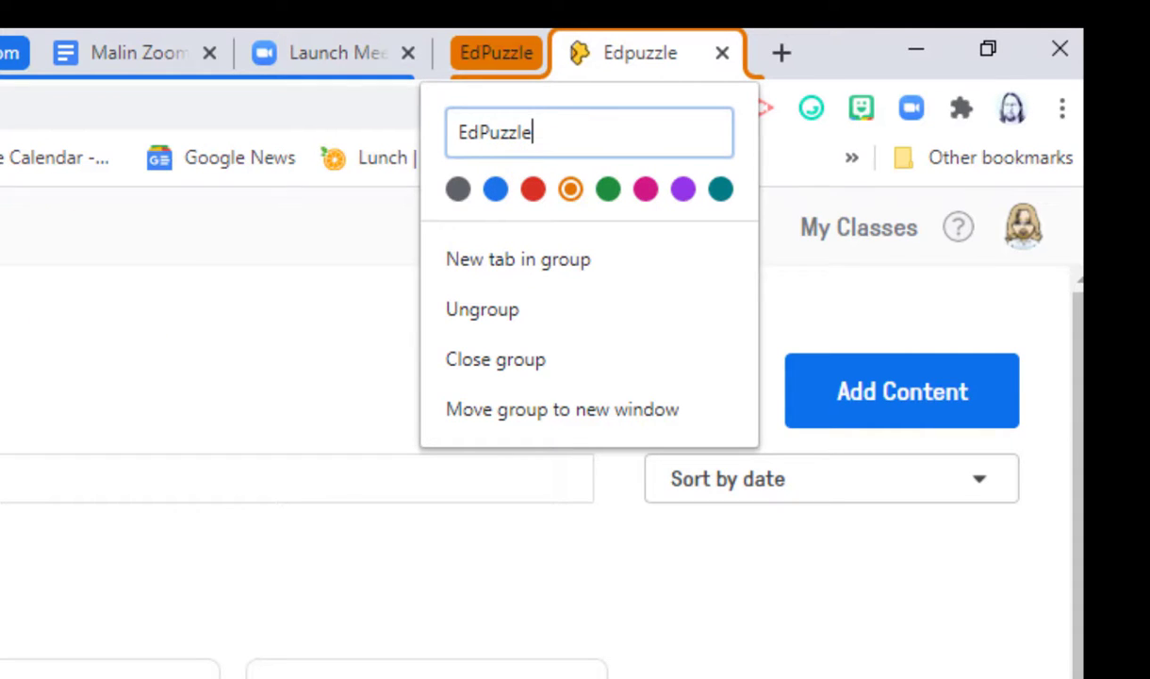
click(491, 52)
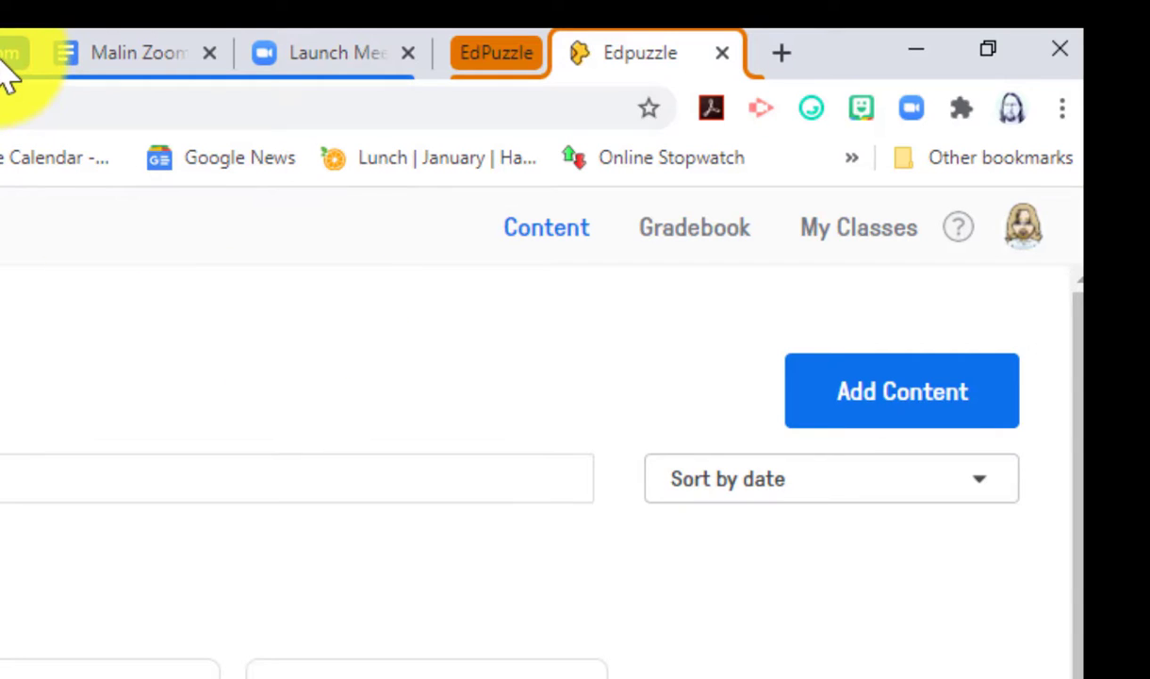
Move the Zoom group ahead of Personal Accounts, and the EdPuzzle group between School Stuff and Zoom.
drag(3, 55, 0, 55)
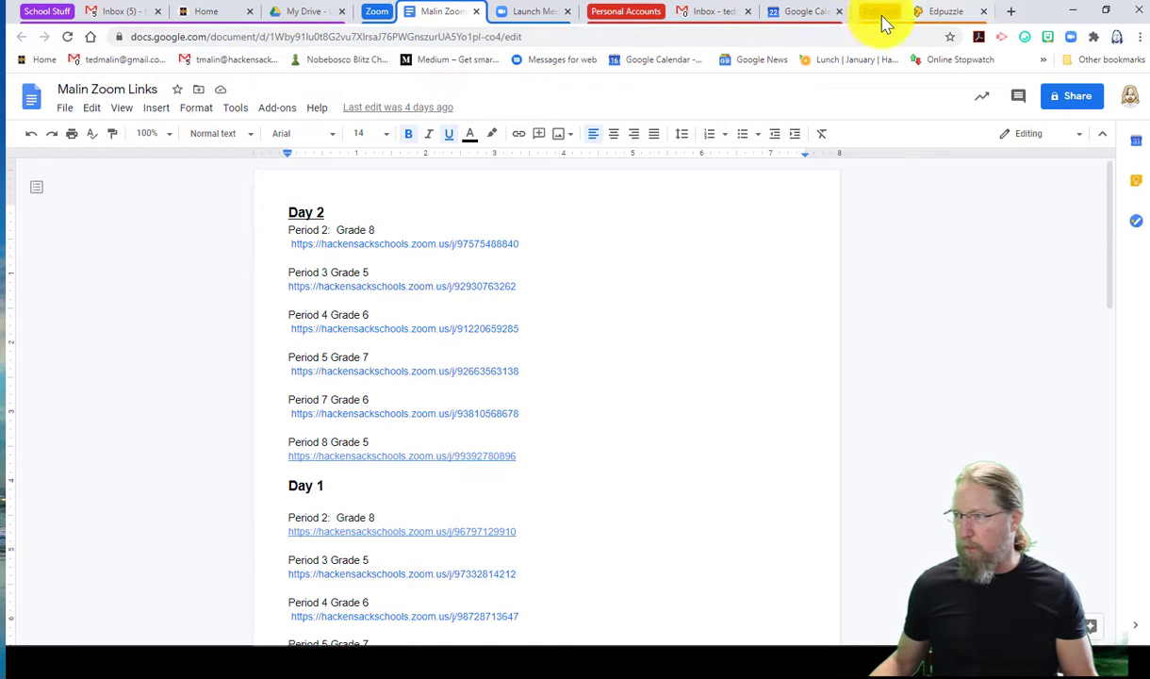
drag(873, 21, 436, 17)
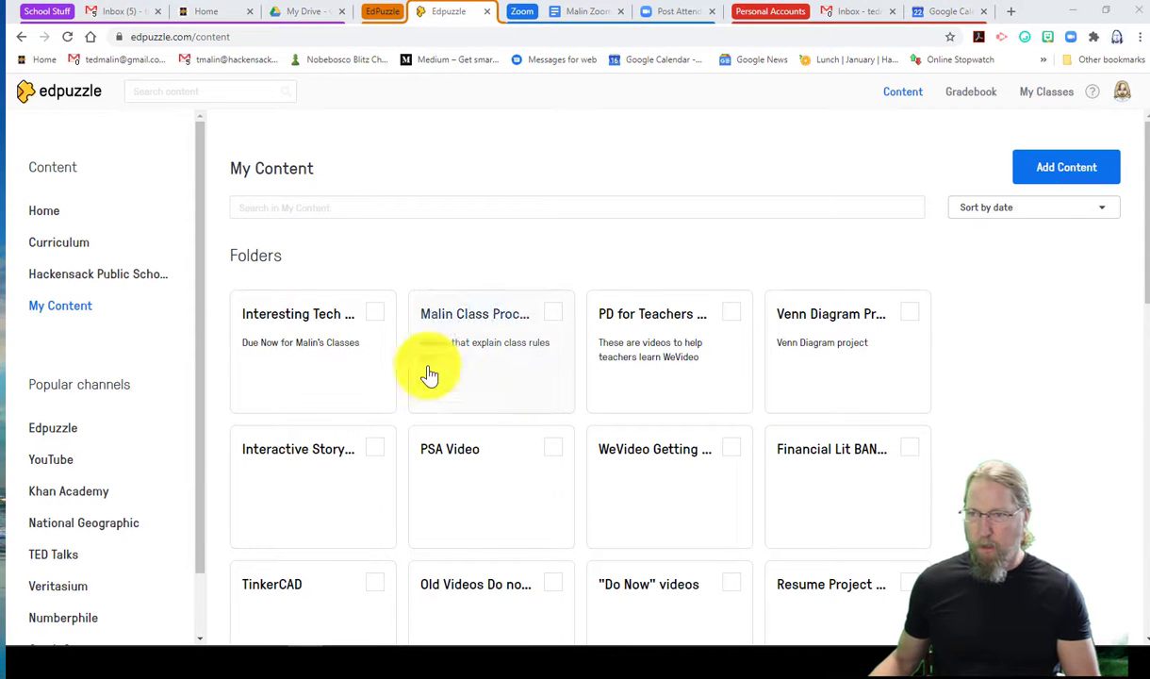
Open Google Classroom from the school Gmail inbox's Google apps.
click(112, 12)
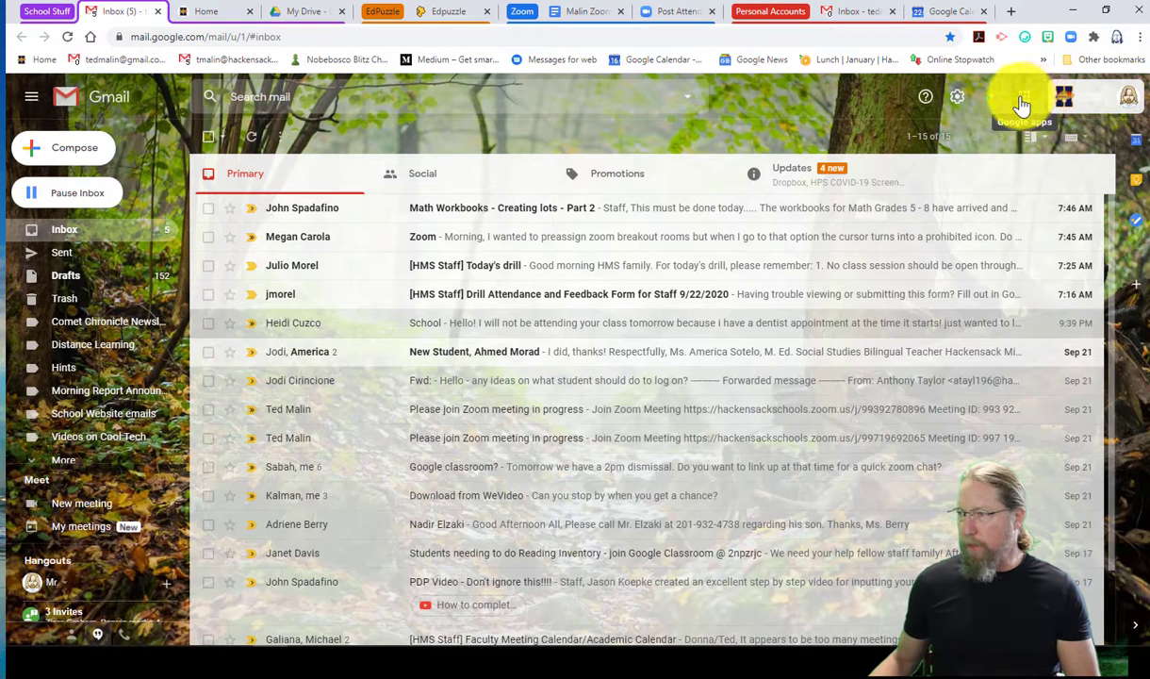
click(1024, 100)
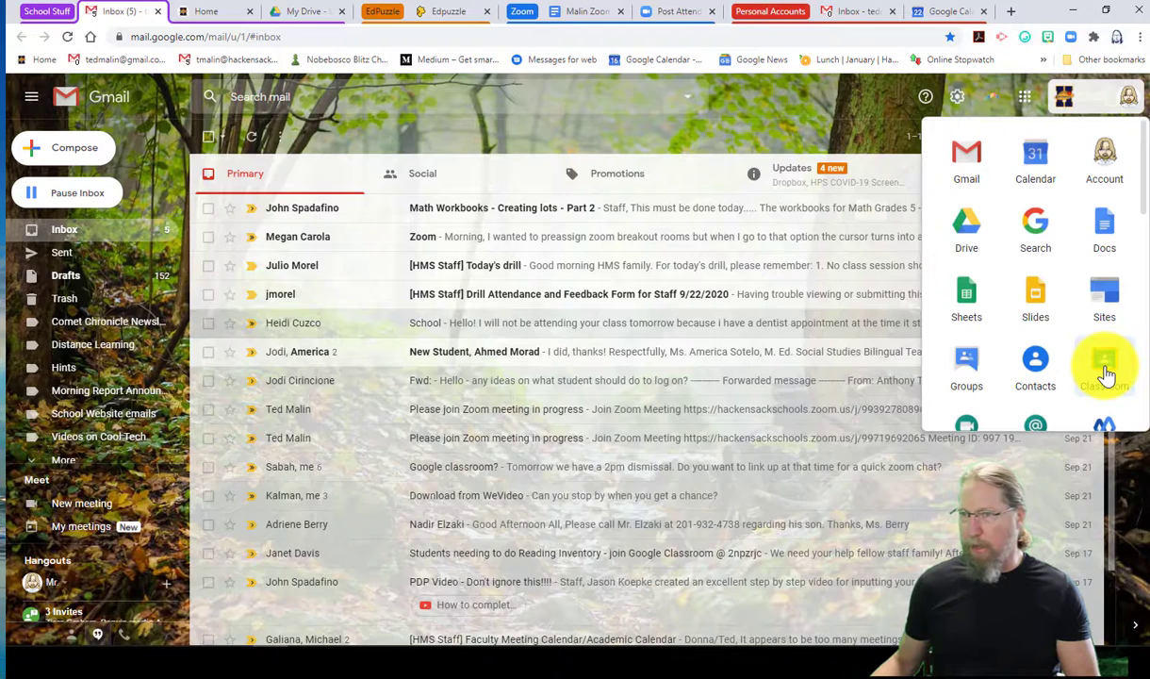
click(1105, 368)
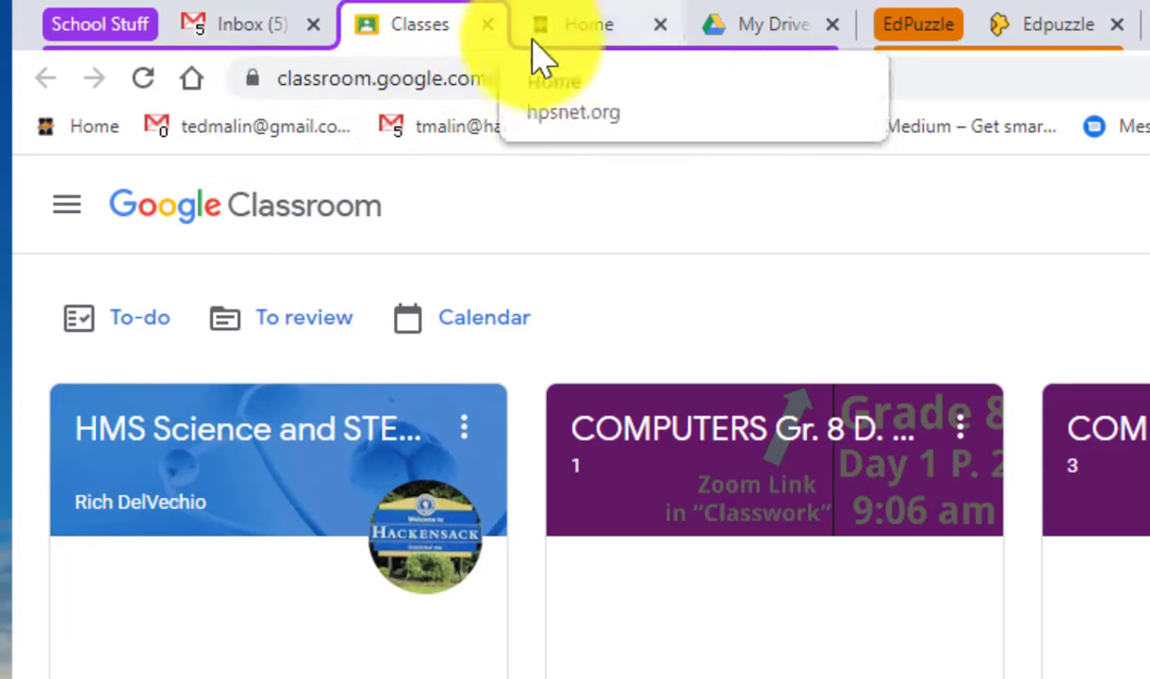
Move the Classroom tab from School Stuff to a new group named "Google Classroom" and color it green.
right_click(412, 41)
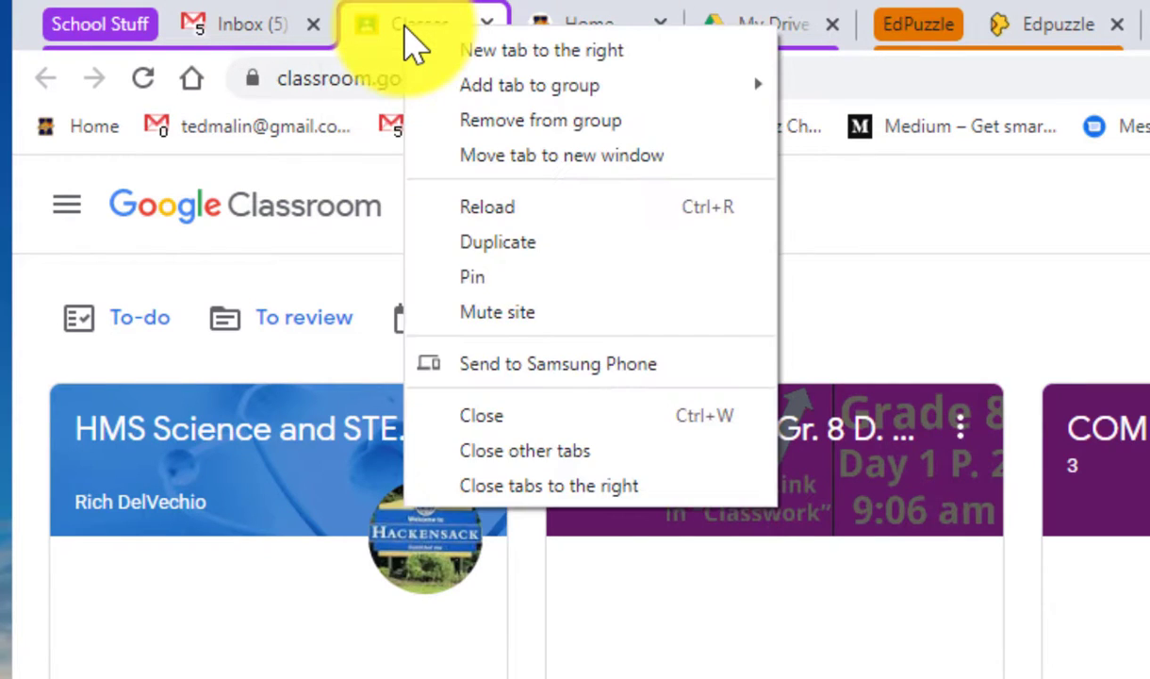
mouse_move(453, 102)
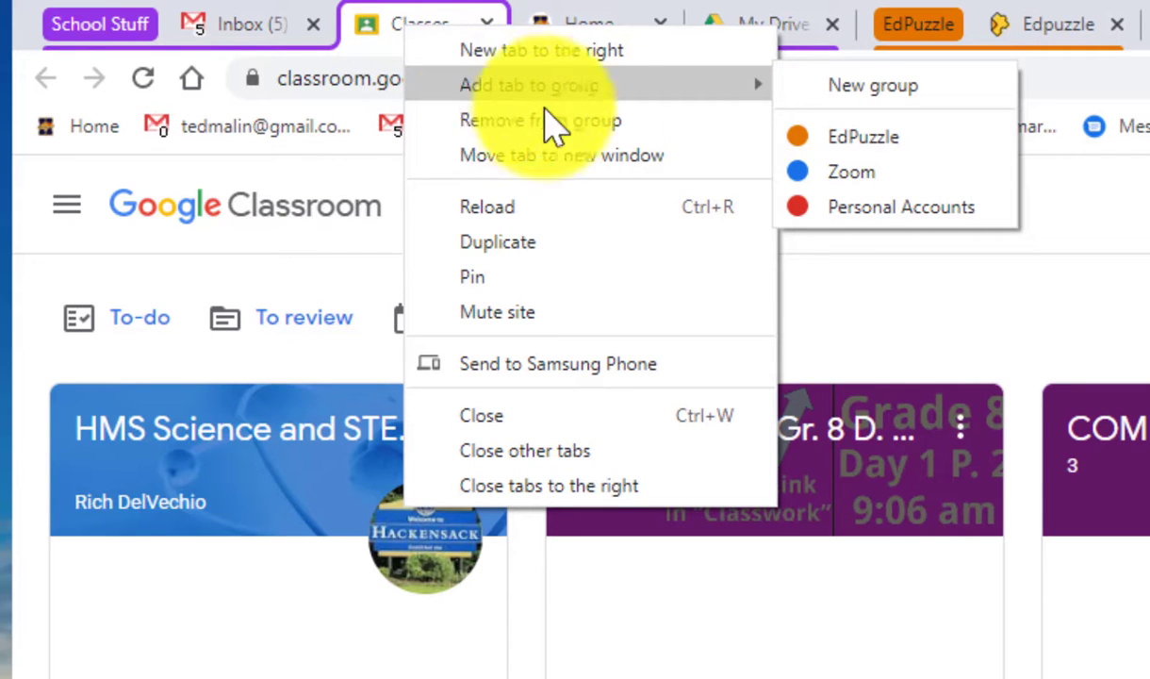
click(865, 94)
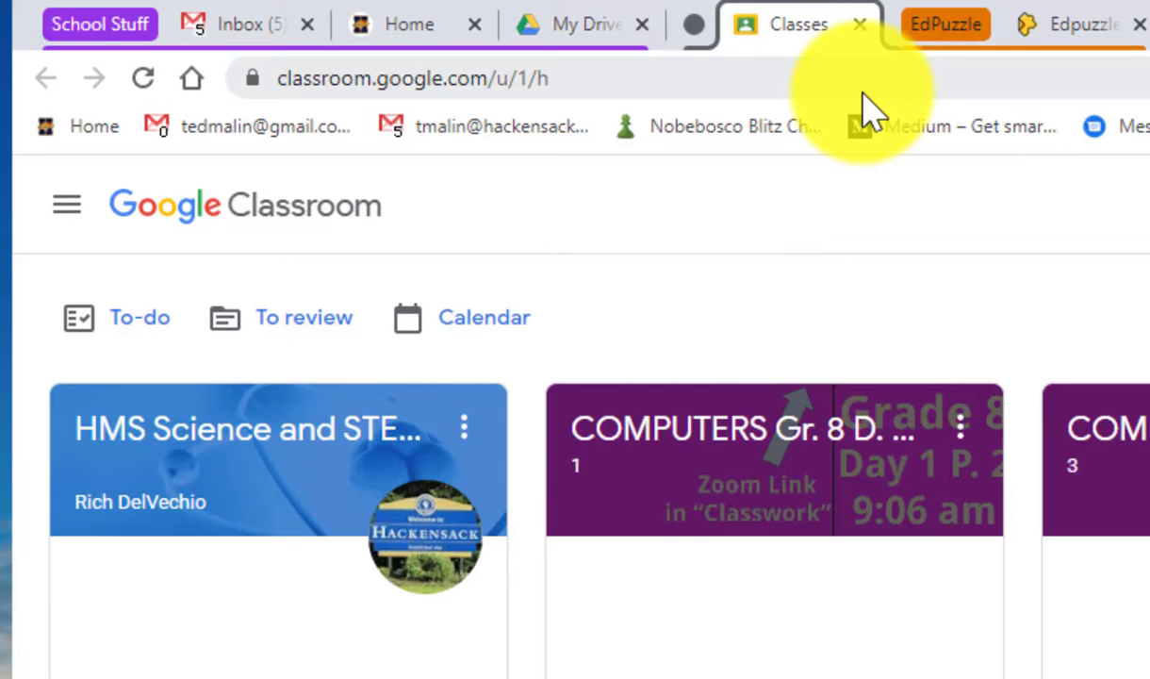
click(699, 27)
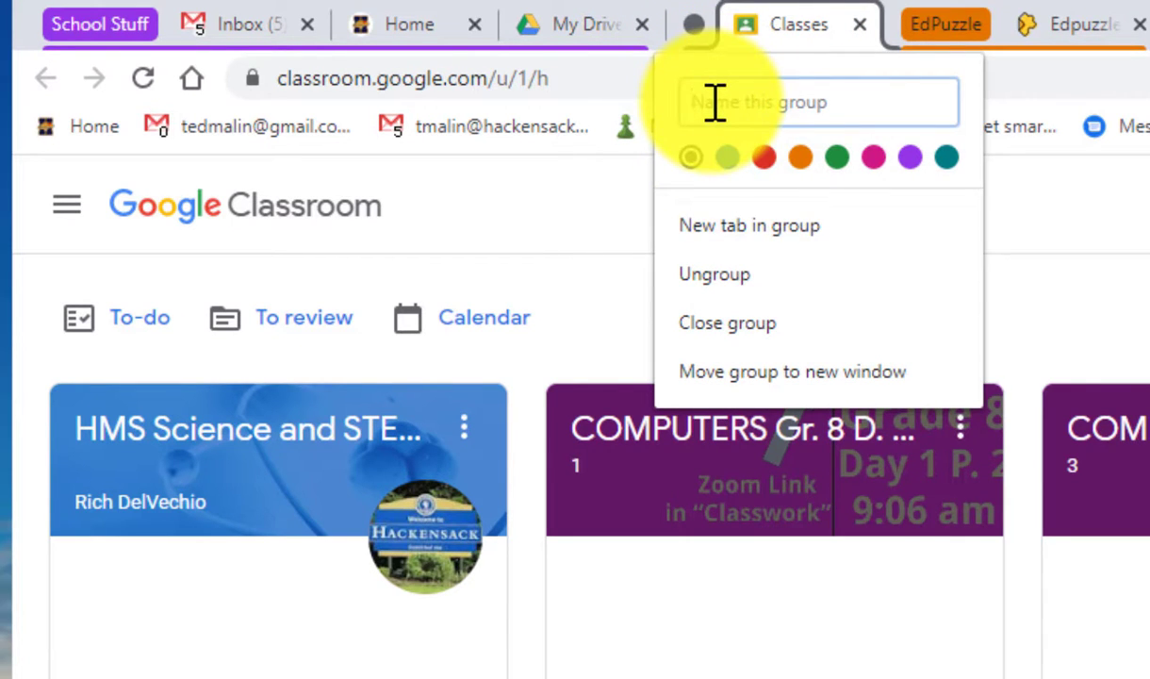
text(Google Class)
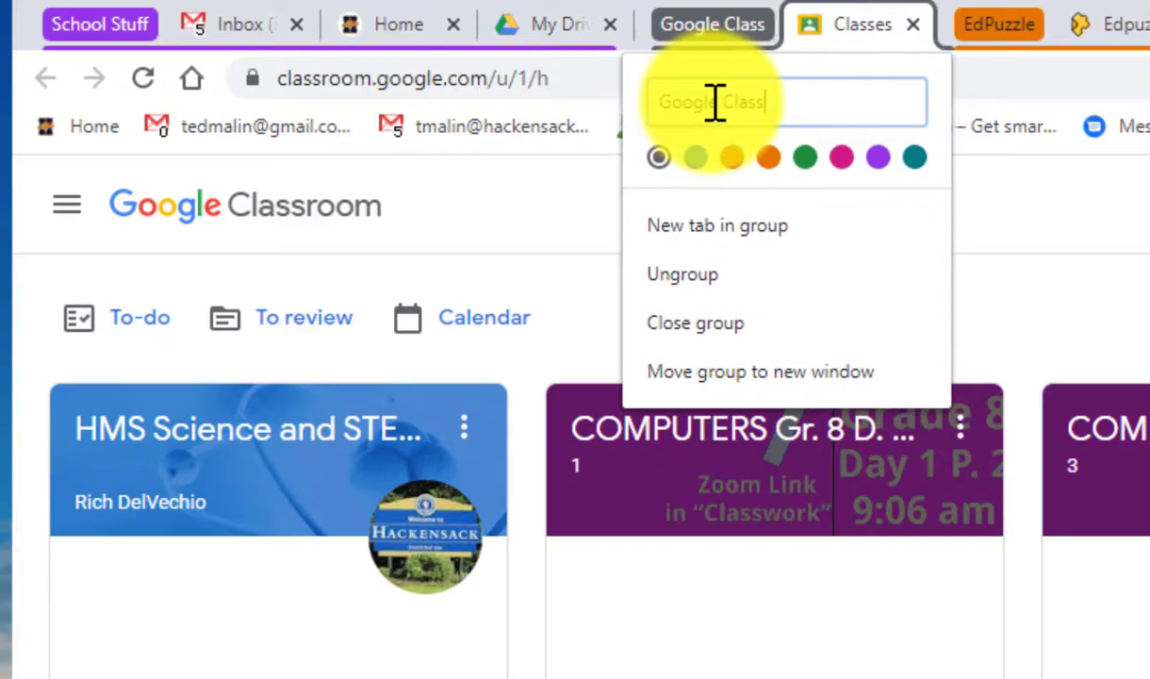
text(room)
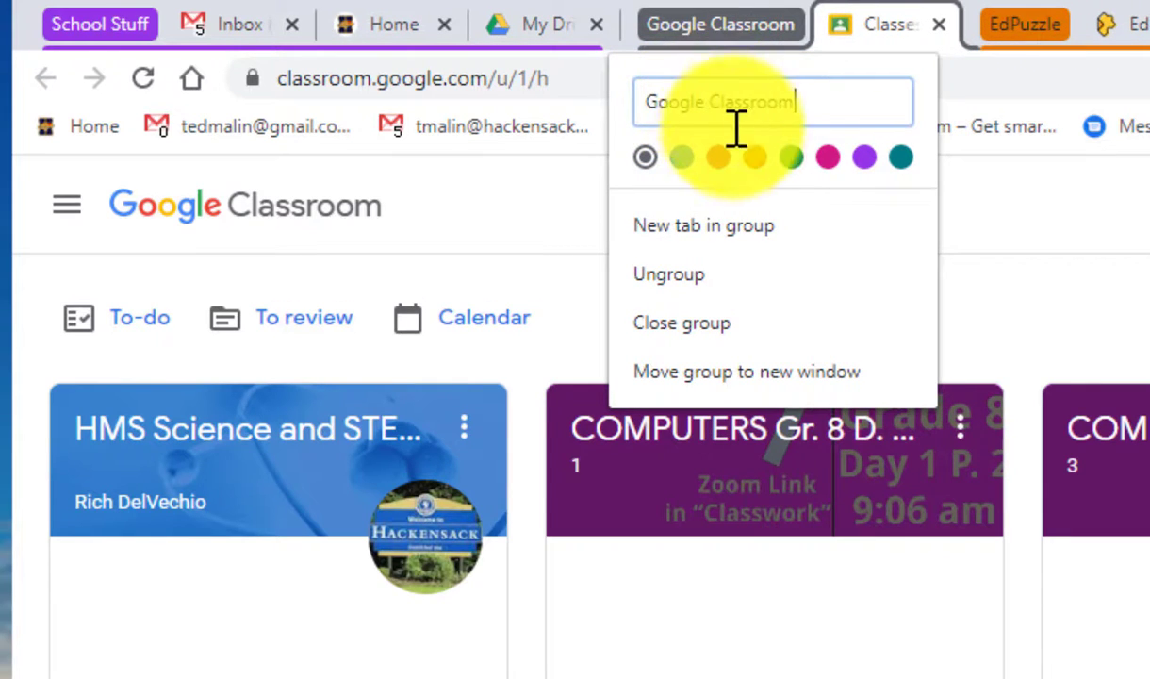
click(900, 159)
click(789, 159)
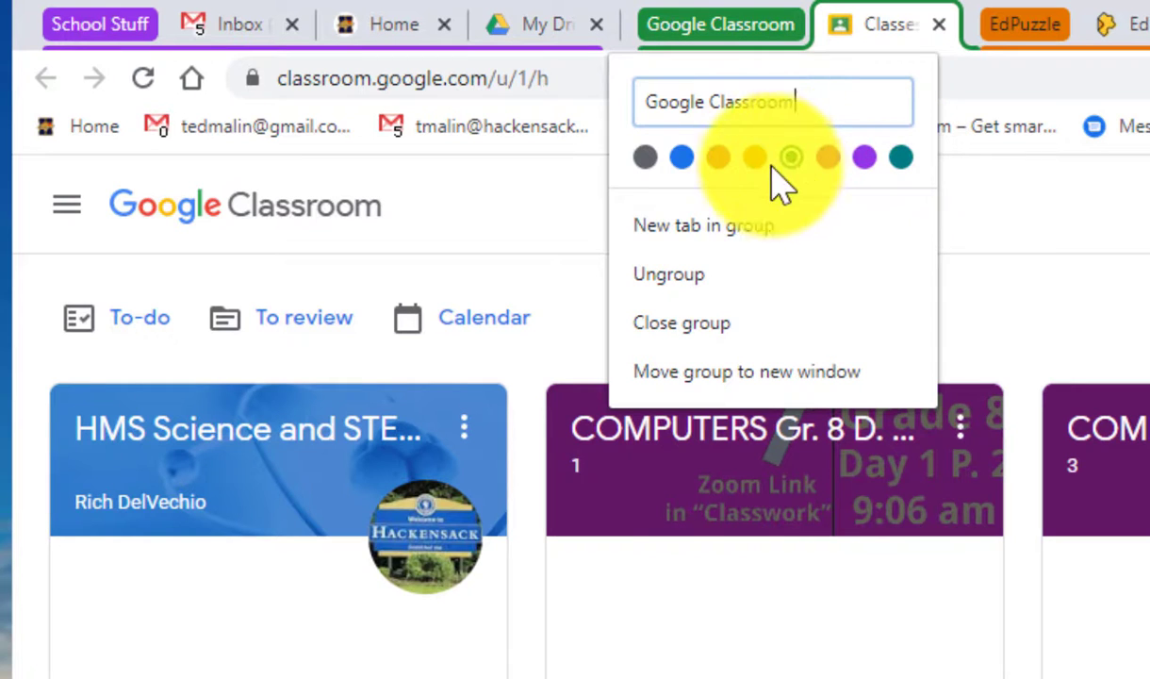
click(1078, 256)
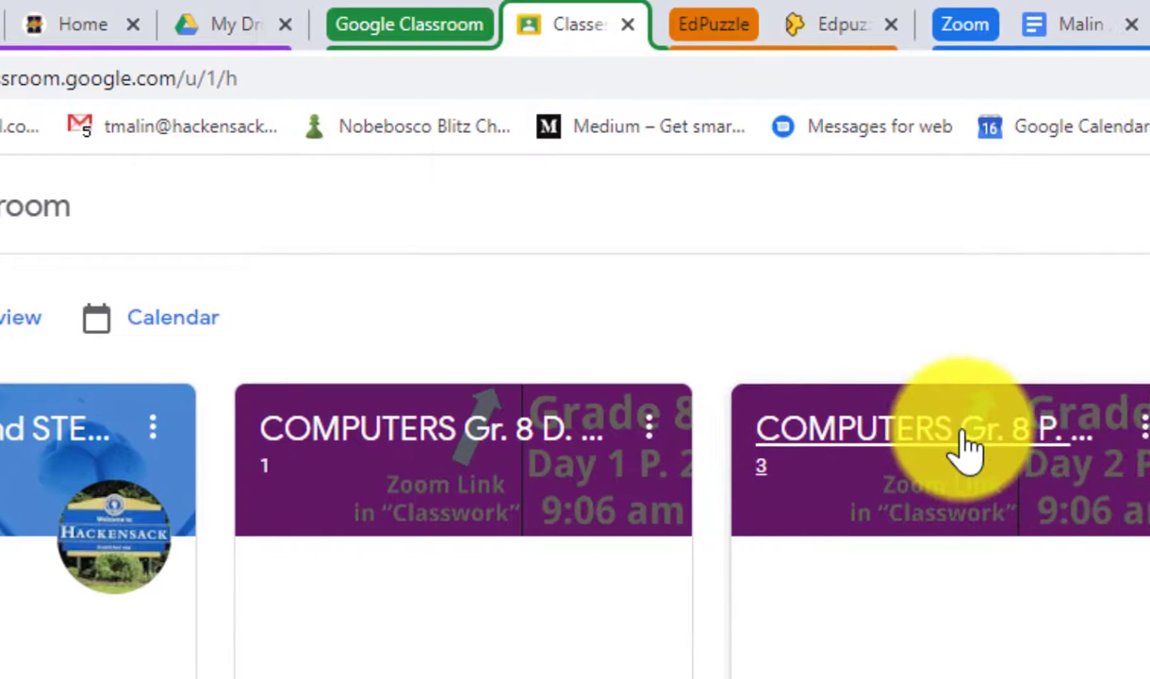
Open the COMPUTERS Gr. 8 P. 2 D. 2 class and duplicate its tab within the Google Classroom group.
click(964, 439)
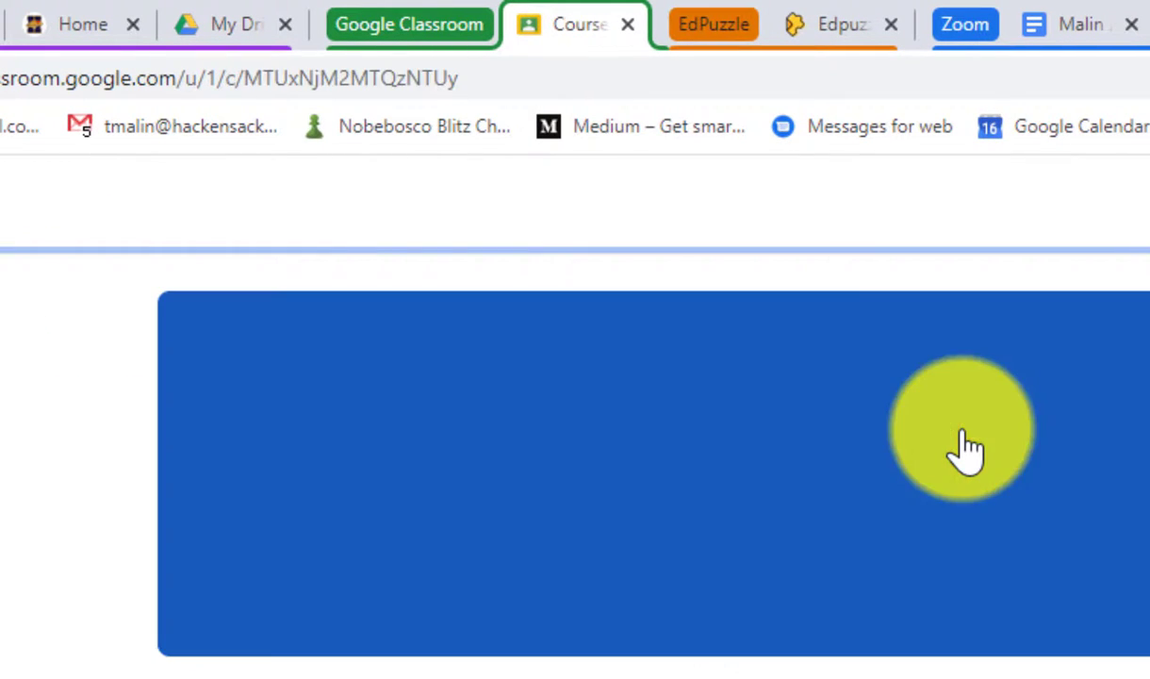
right_click(575, 42)
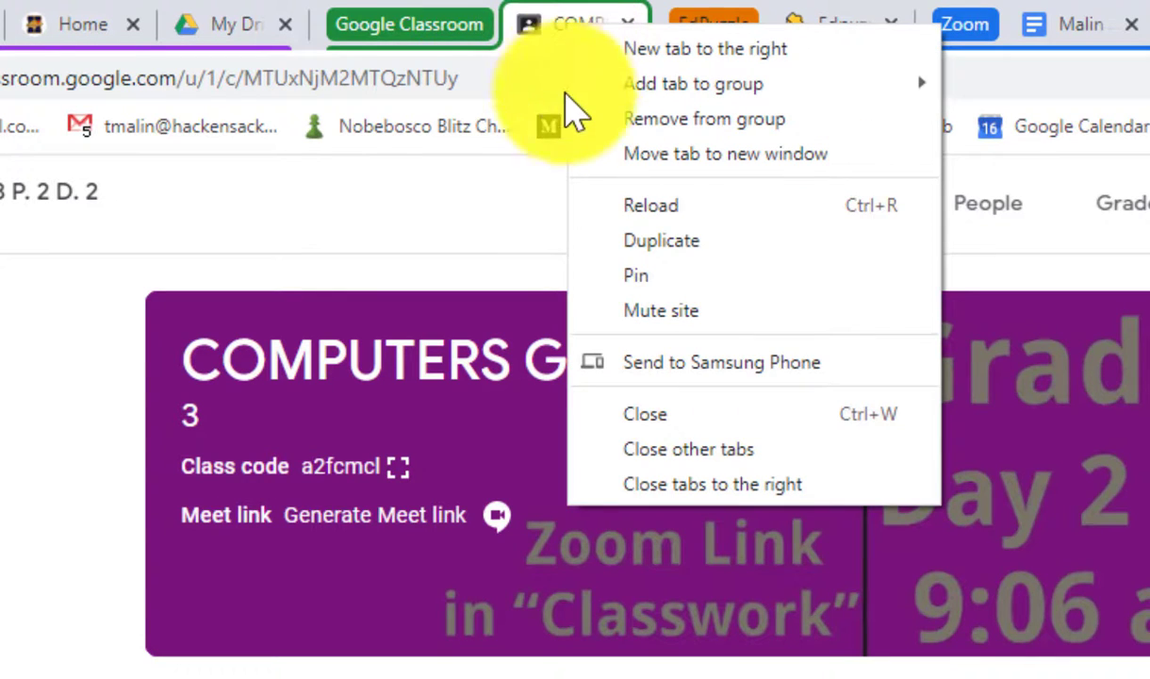
click(637, 248)
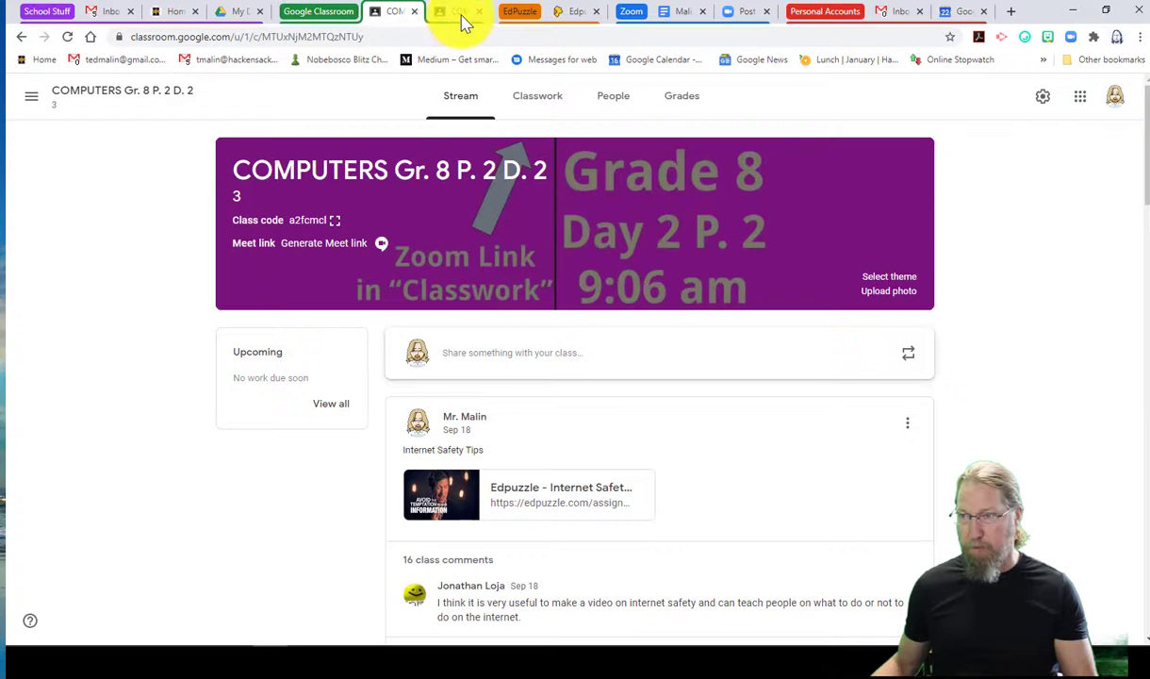
Switch the duplicated Classroom tab to the COMPUTER APPS Gr. 5 P.3 D.2 class.
click(21, 104)
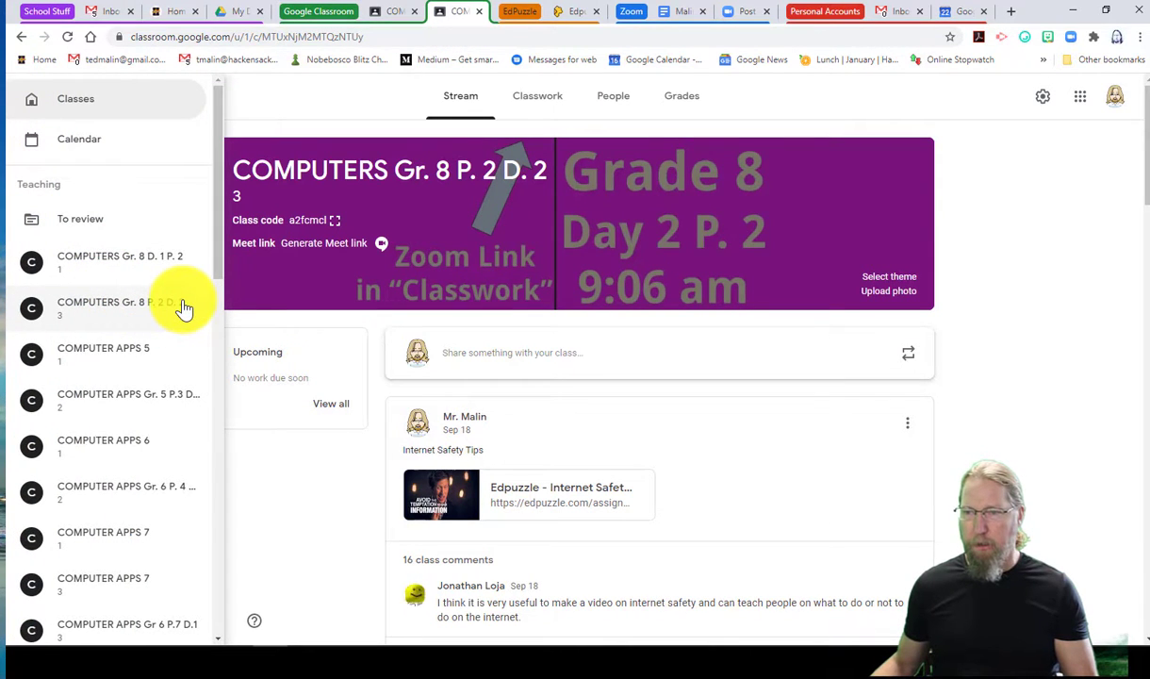
click(178, 406)
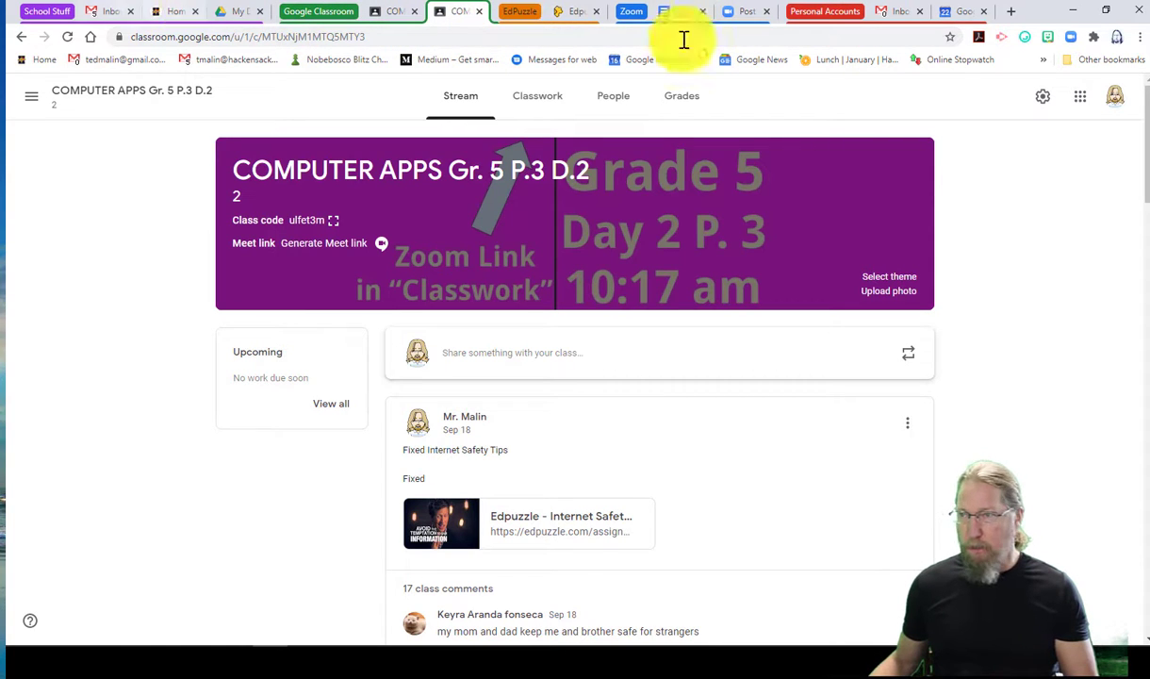
Open Google News from the personal Gmail inbox's Google apps.
click(1015, 17)
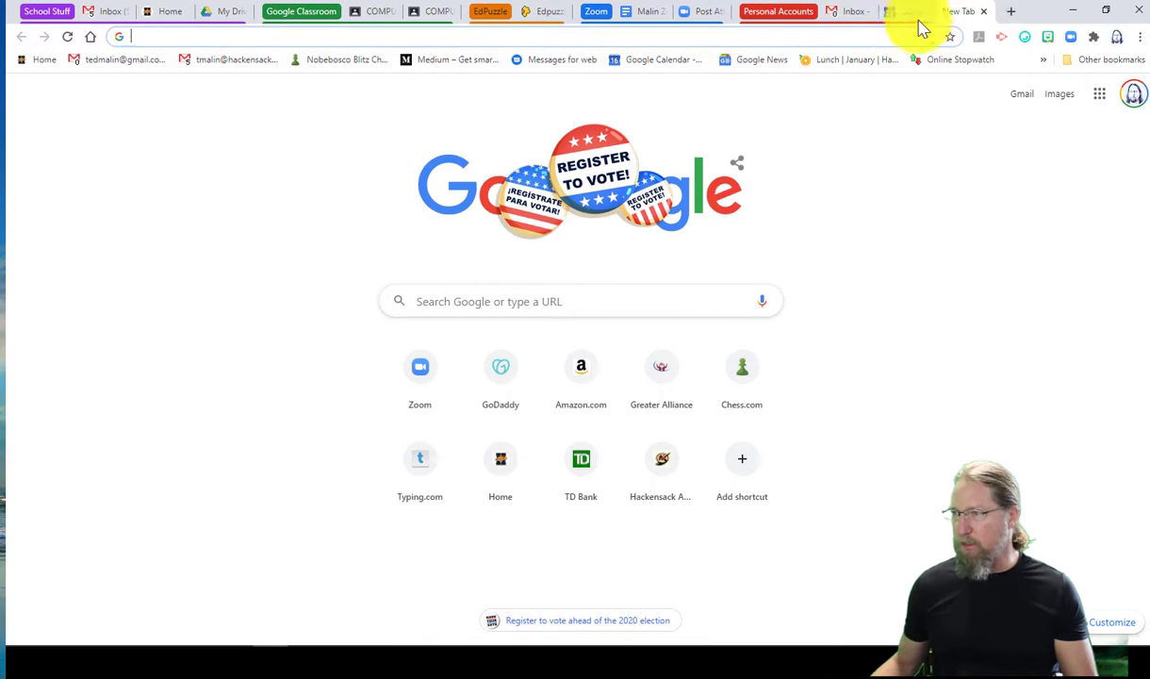
click(983, 12)
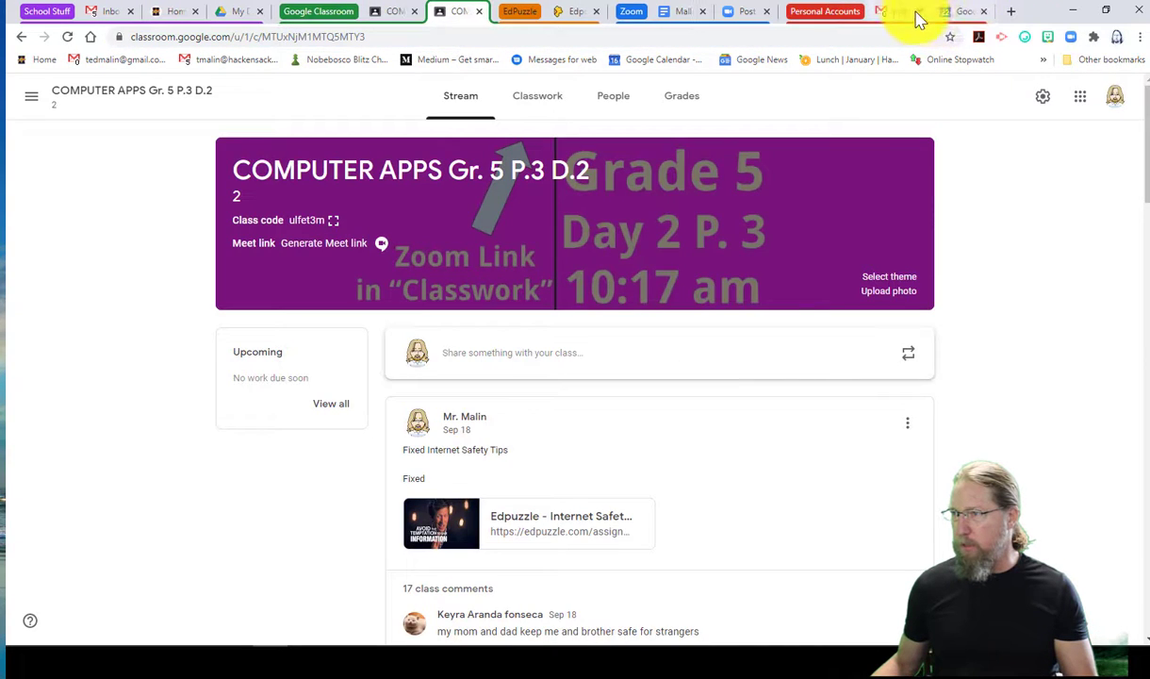
click(901, 14)
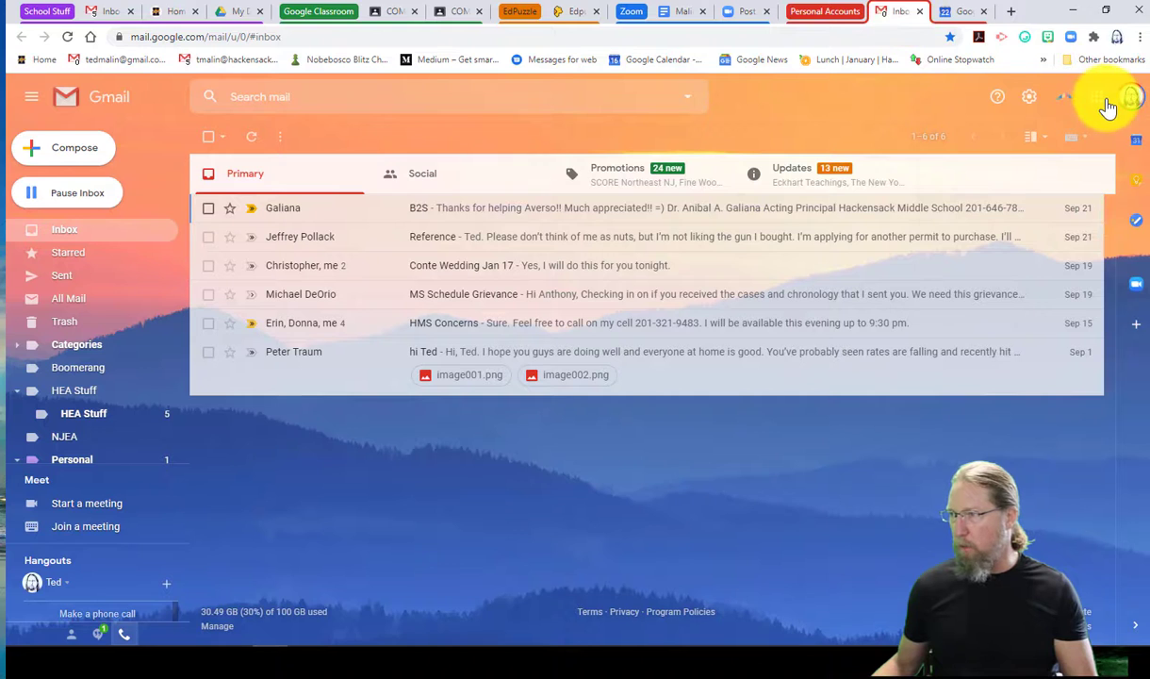
click(1103, 100)
click(974, 165)
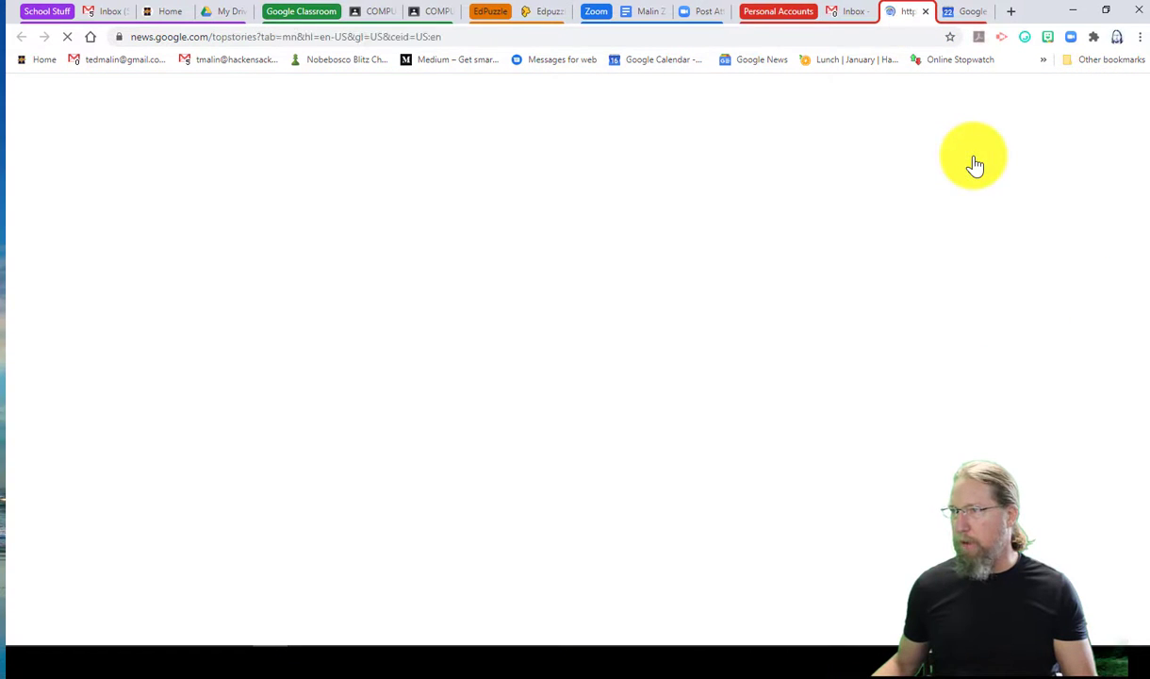
Move the Google News tab from Personal Accounts to a new group named "News" and color it pink.
right_click(903, 19)
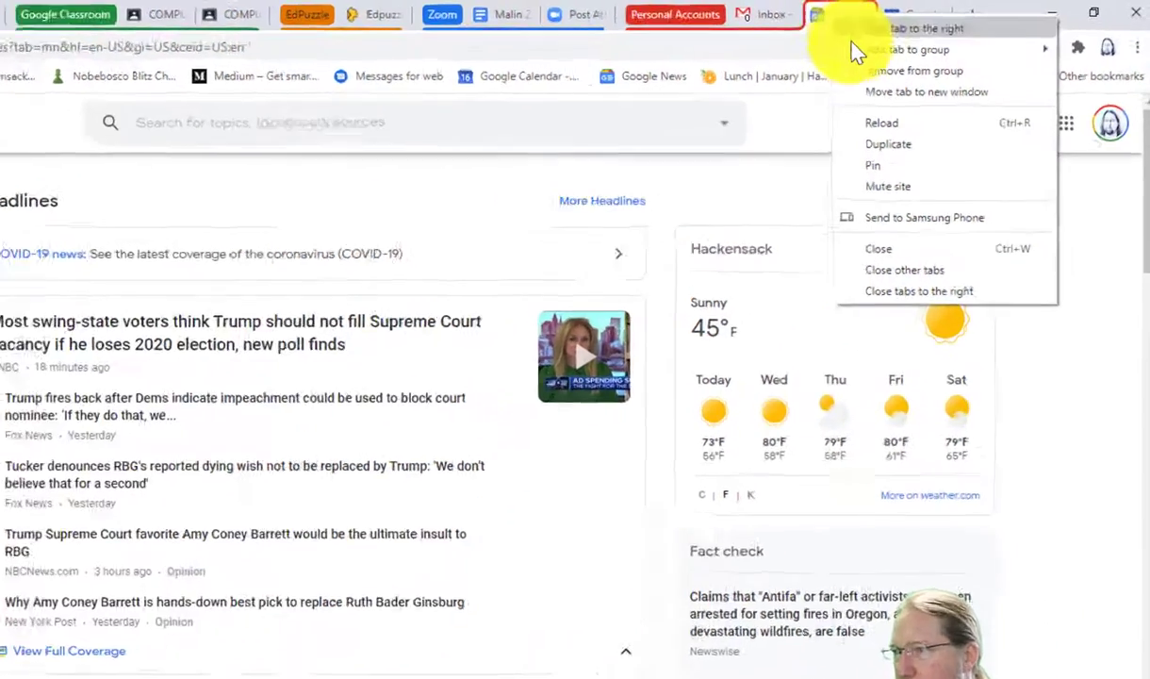
mouse_move(952, 39)
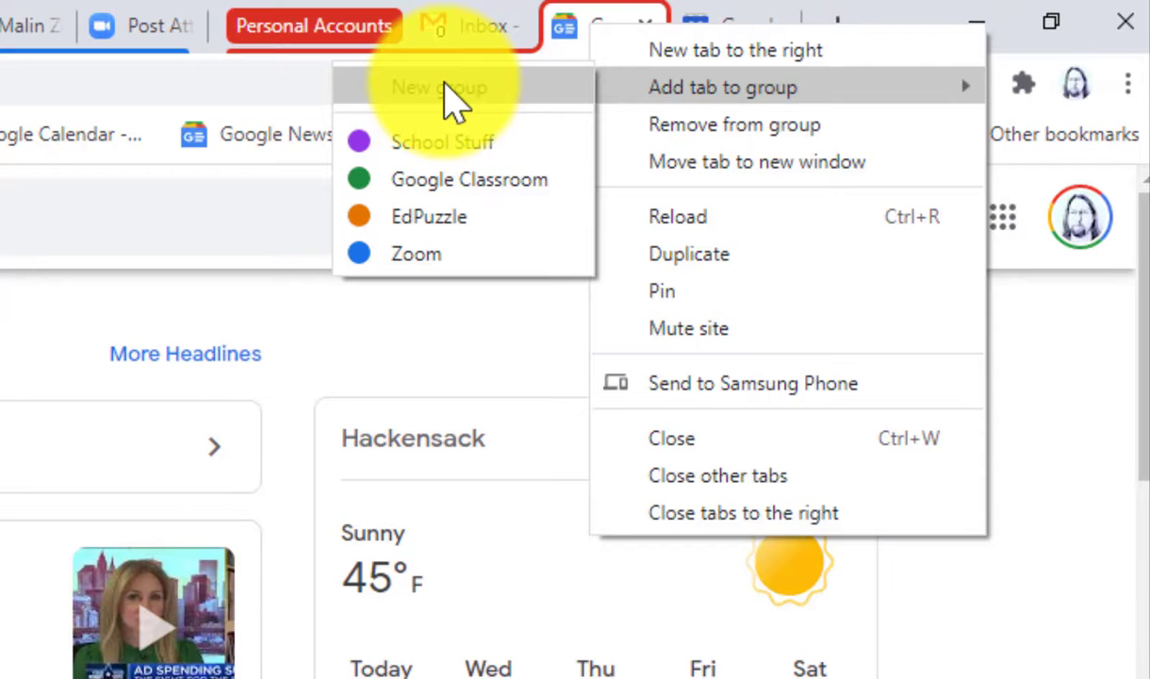
click(445, 90)
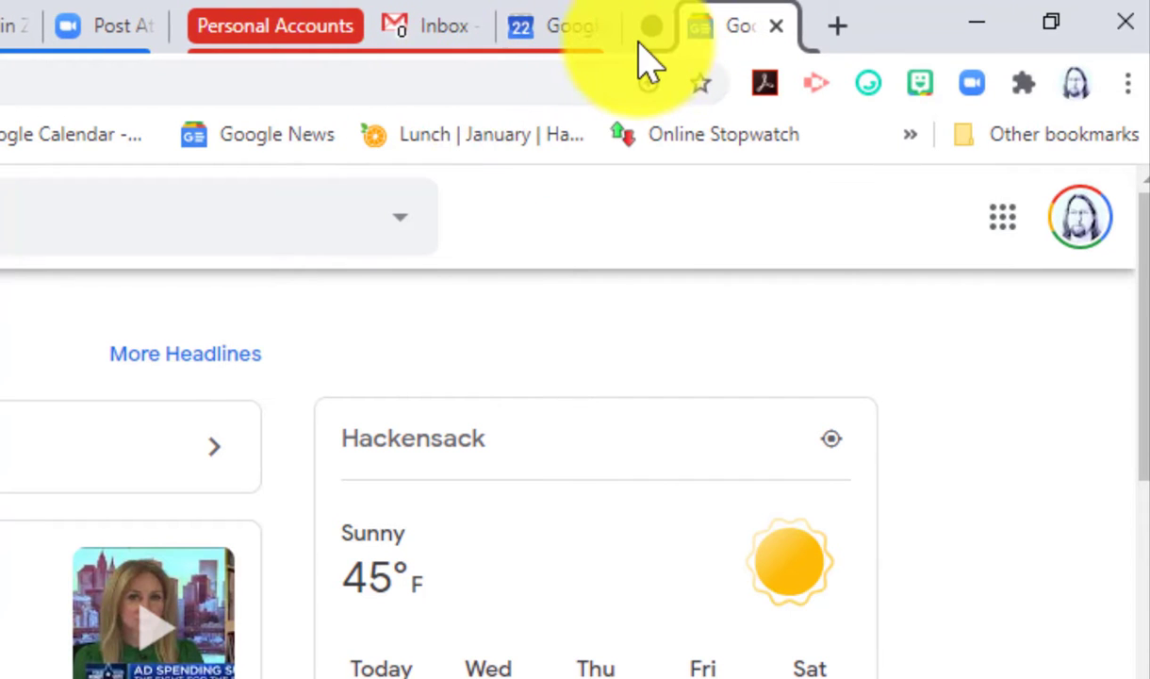
click(658, 30)
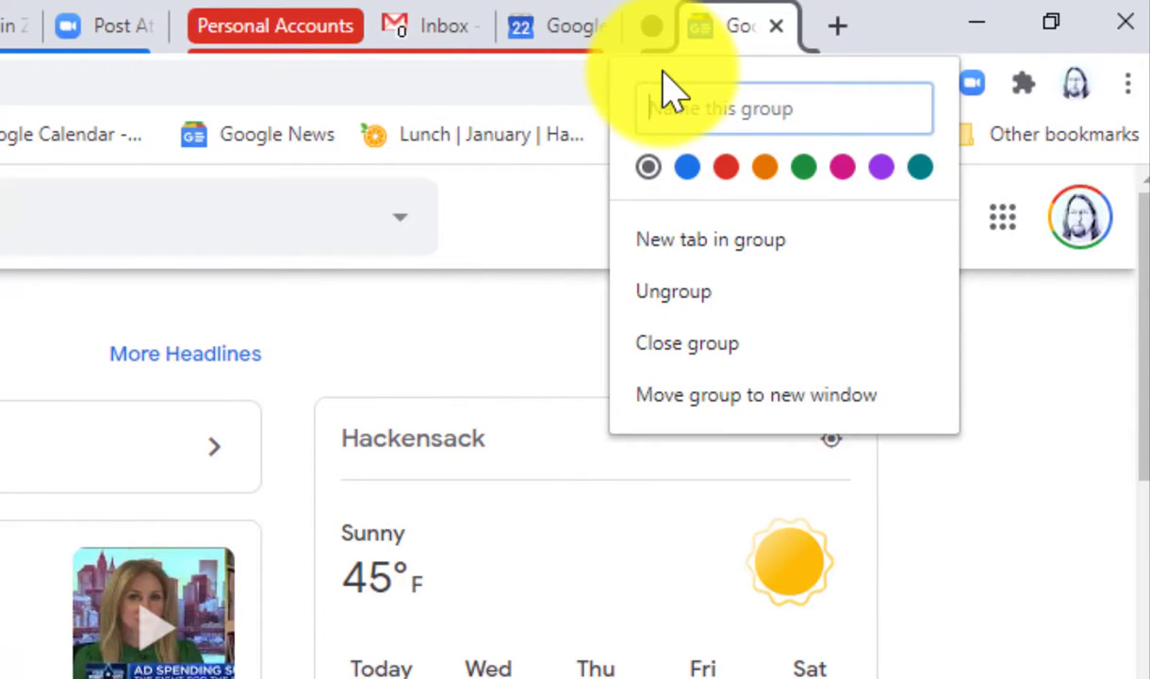
text(News)
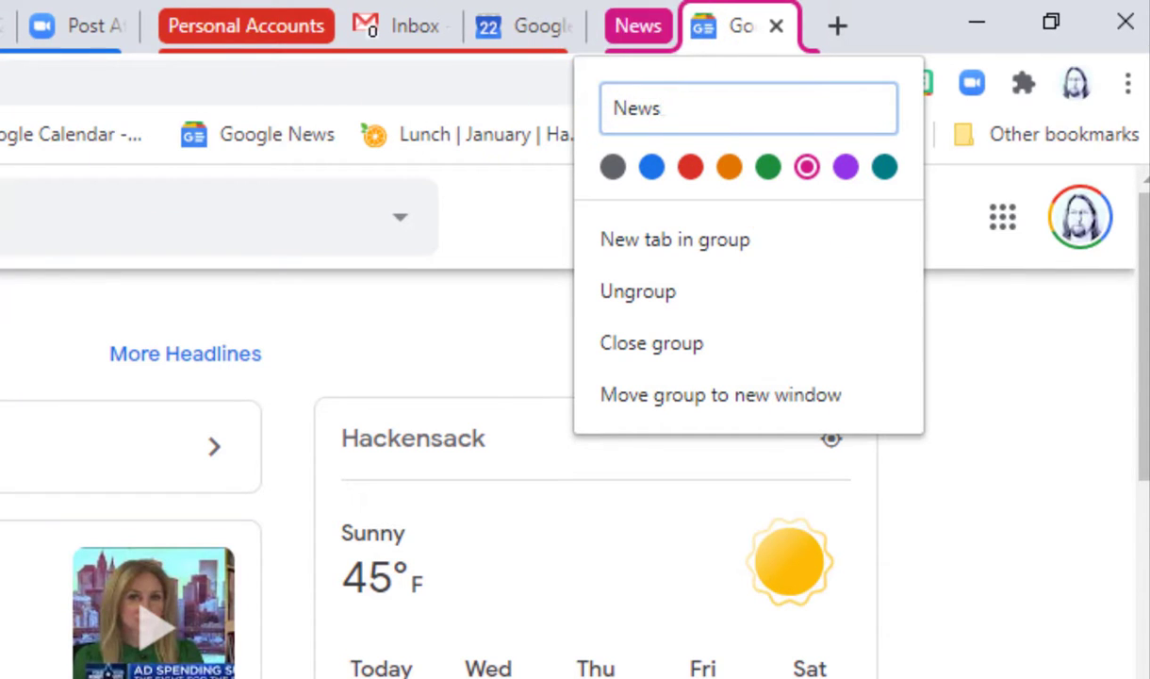
Load Medium in the News group's tab and close the extra Medium tab beside it.
click(2, 134)
drag(2, 134, 853, 17)
right_click(629, 33)
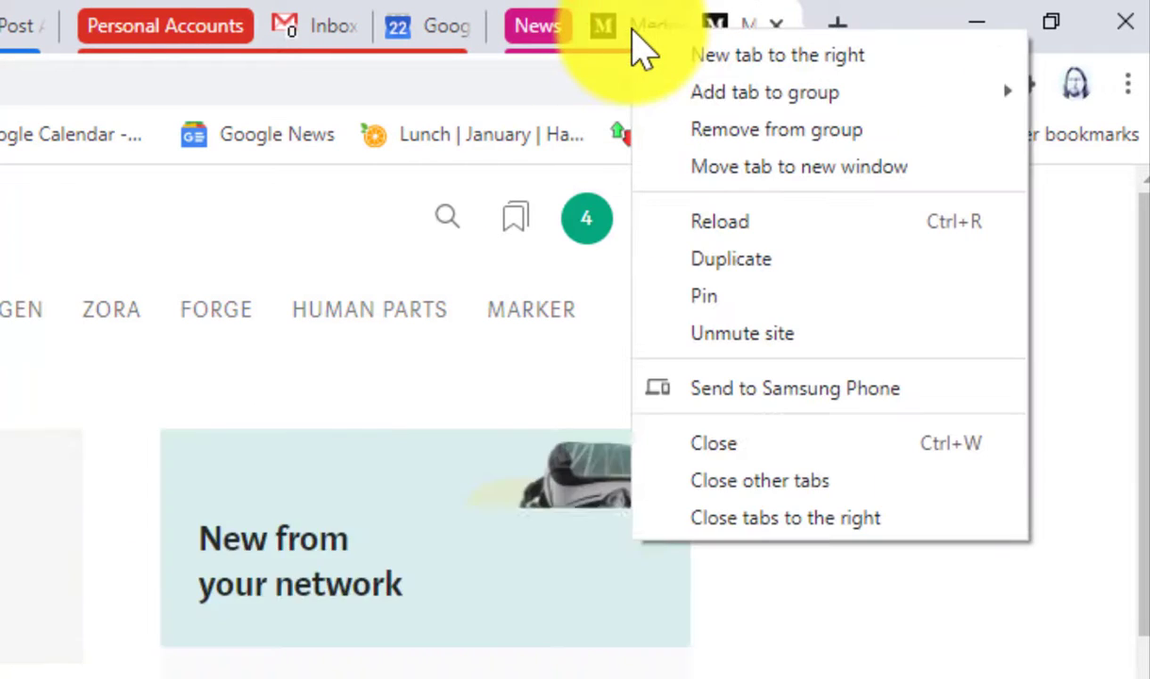
click(785, 22)
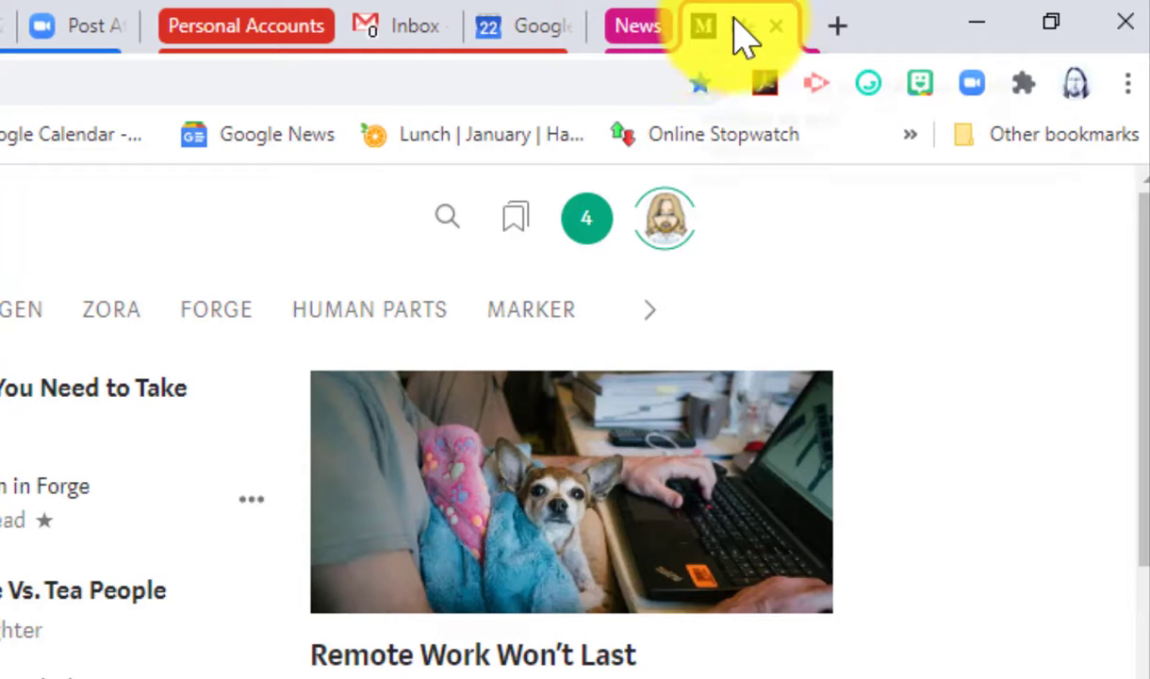
right_click(736, 20)
mouse_move(760, 85)
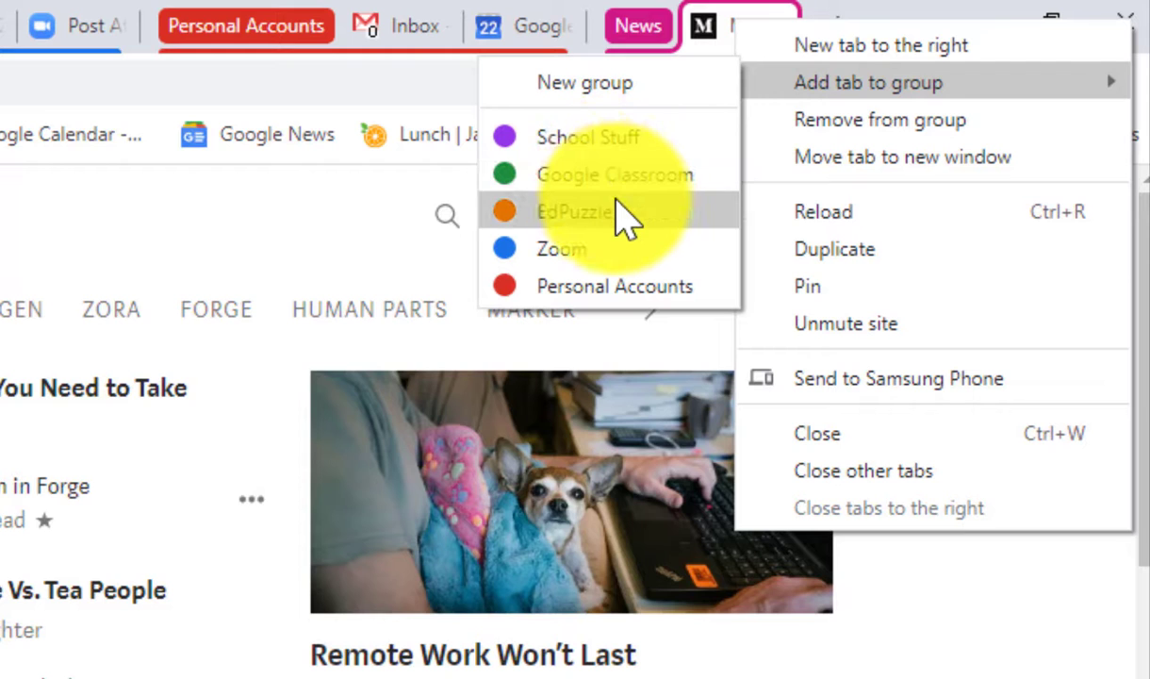
click(634, 43)
click(634, 29)
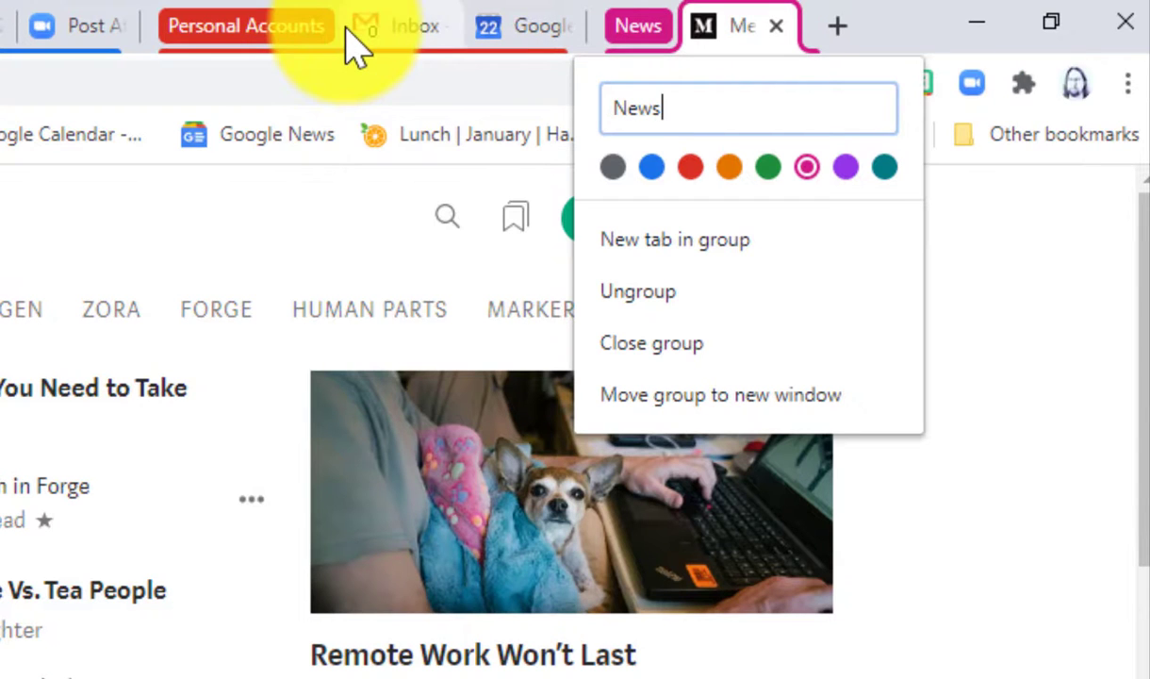
Return to the personal Gmail inbox and open Google News again from its Google apps.
click(422, 47)
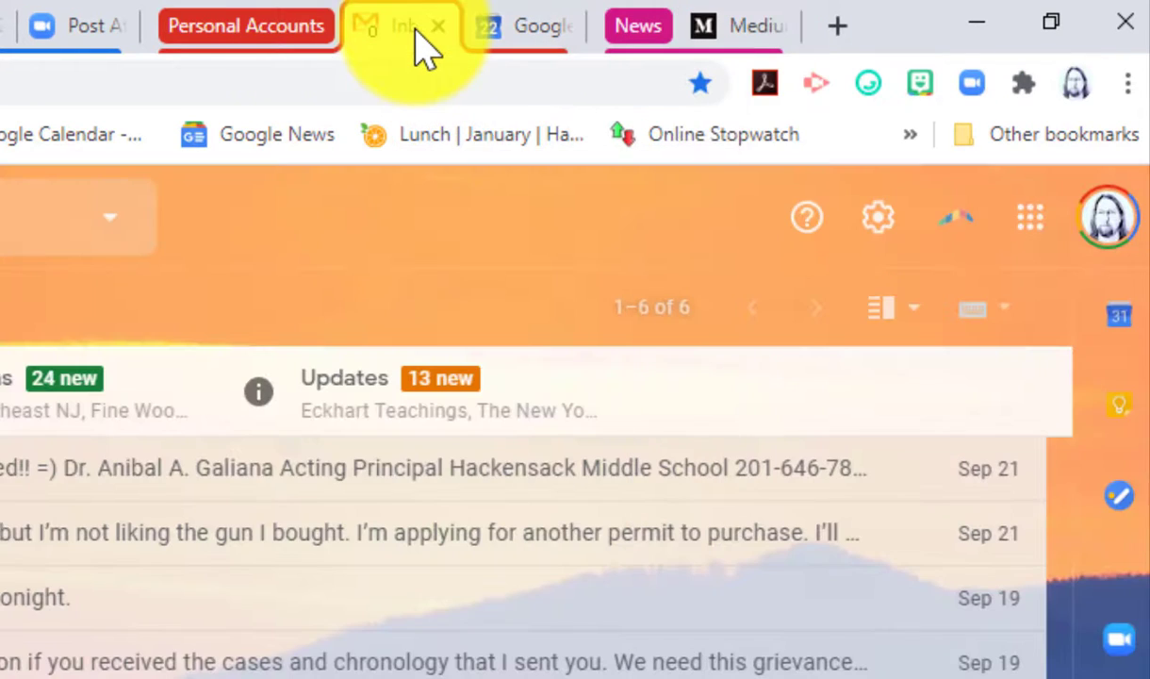
click(1032, 231)
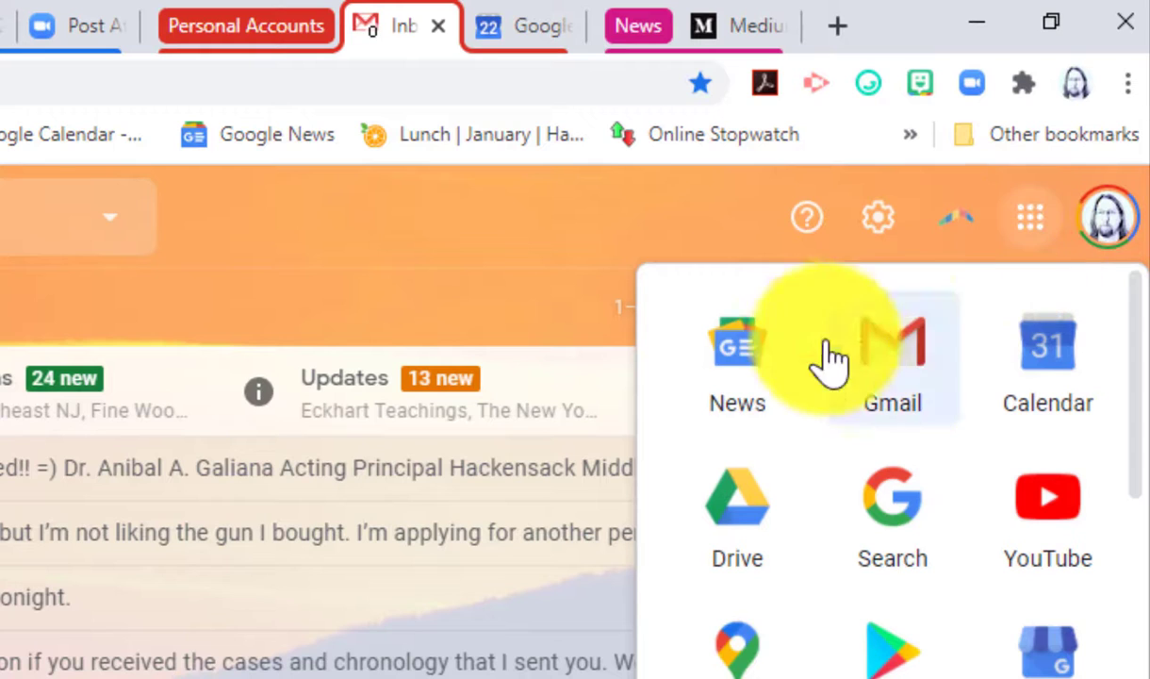
click(736, 371)
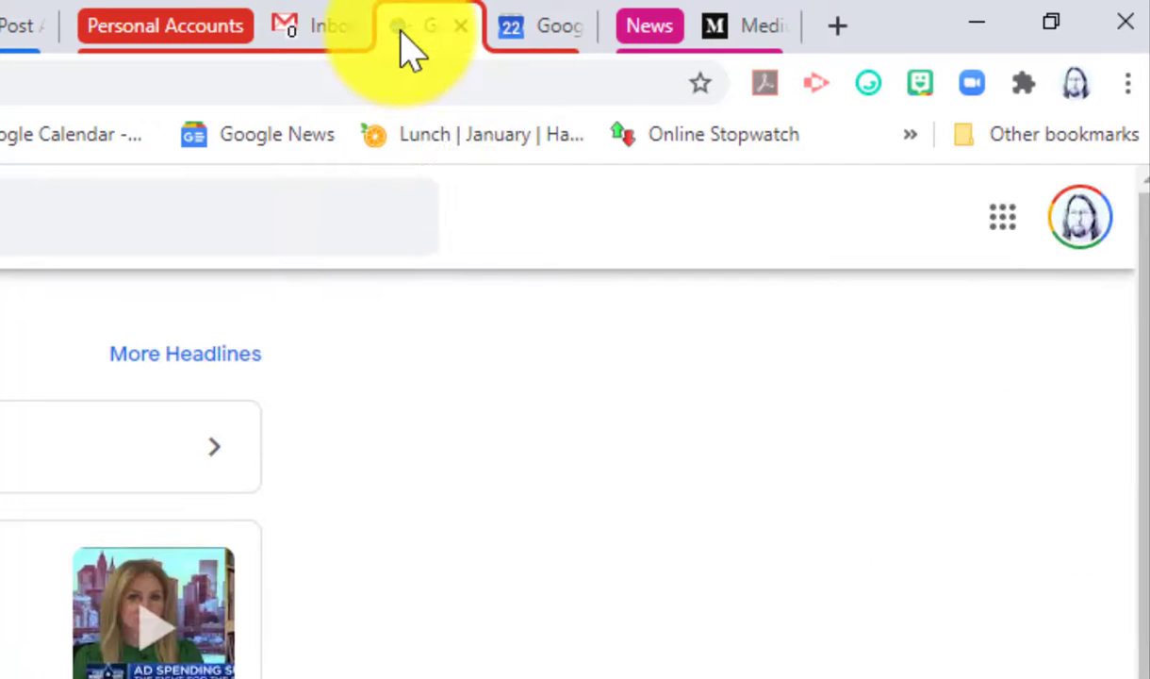
Move the new Google News tab from Personal Accounts into the existing News group.
right_click(405, 52)
mouse_move(441, 106)
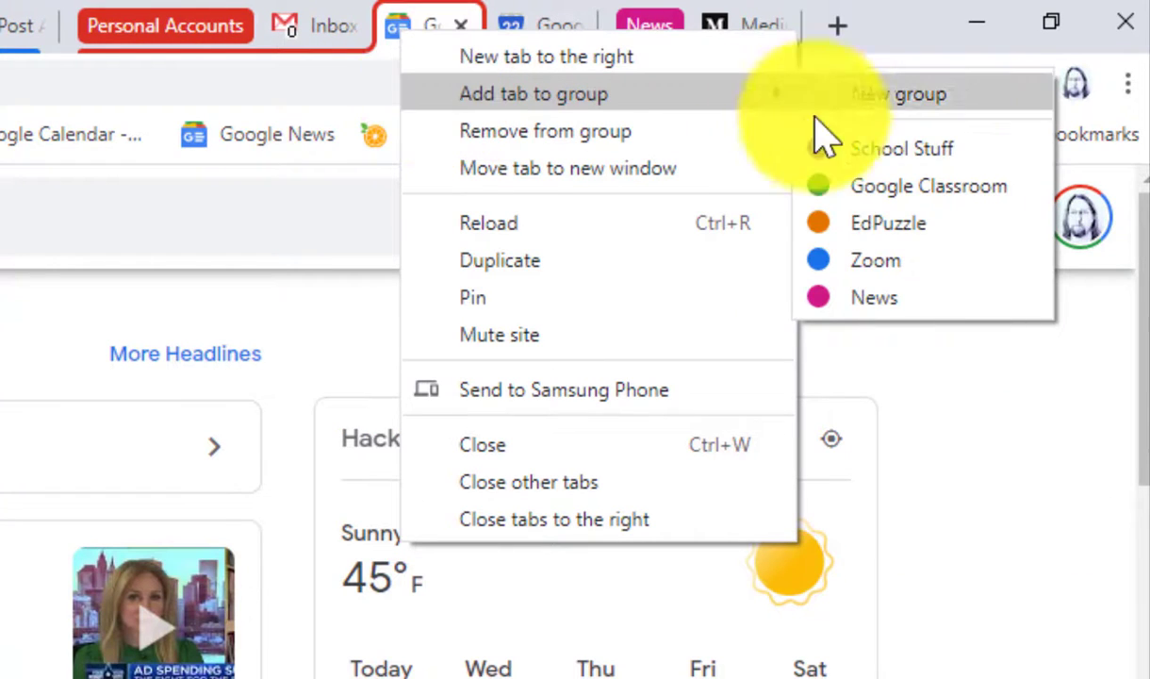
click(885, 307)
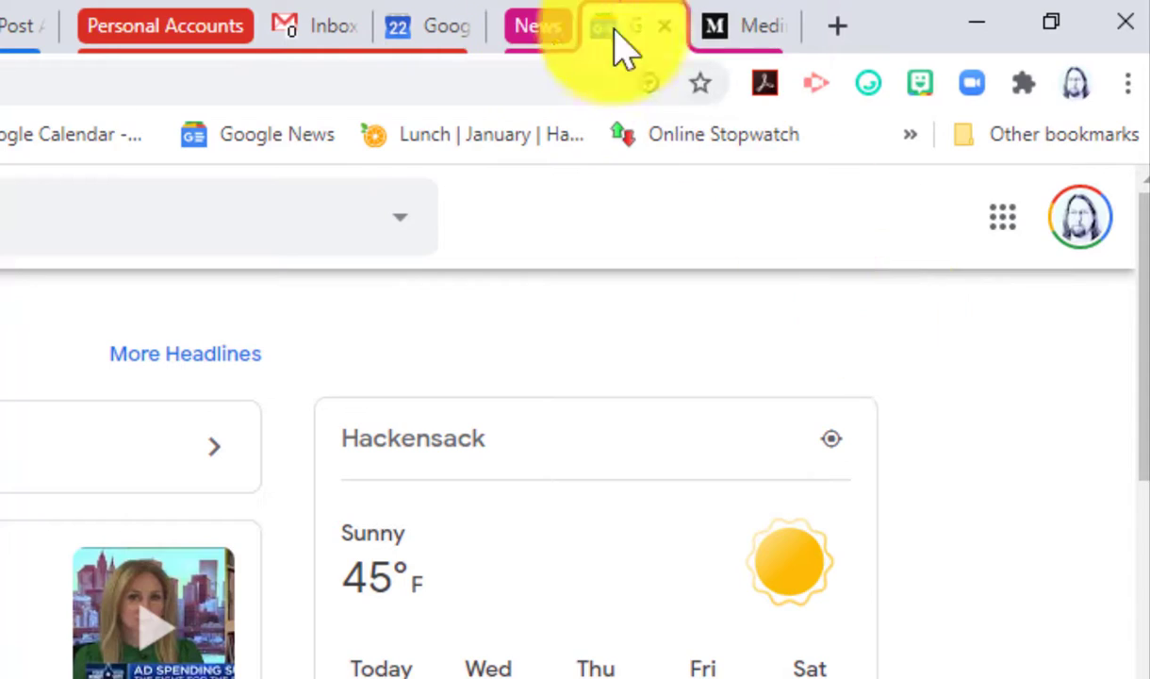